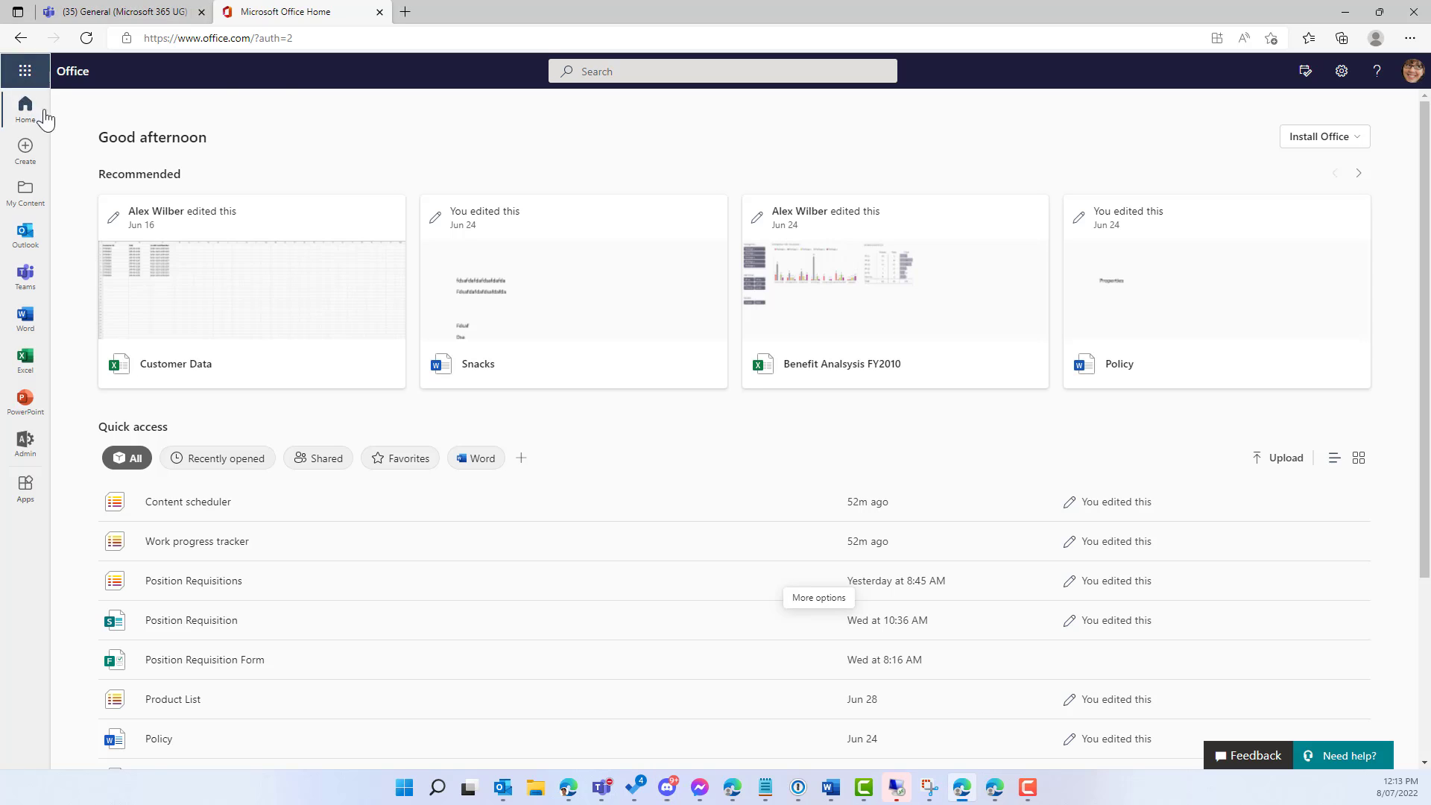
Open Microsoft Lists, start a new list and browse the Microsoft templates.
click(24, 70)
click(156, 352)
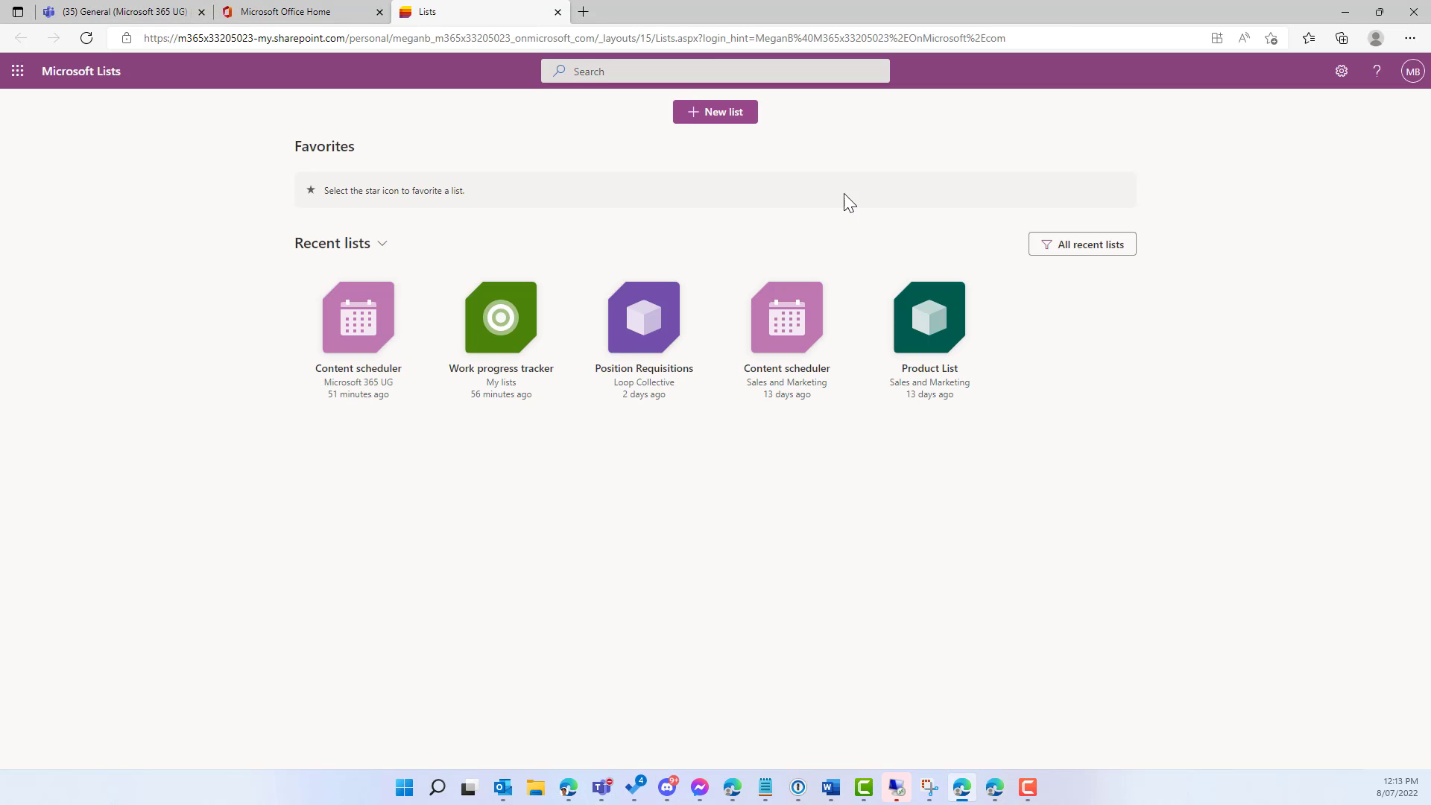
click(733, 127)
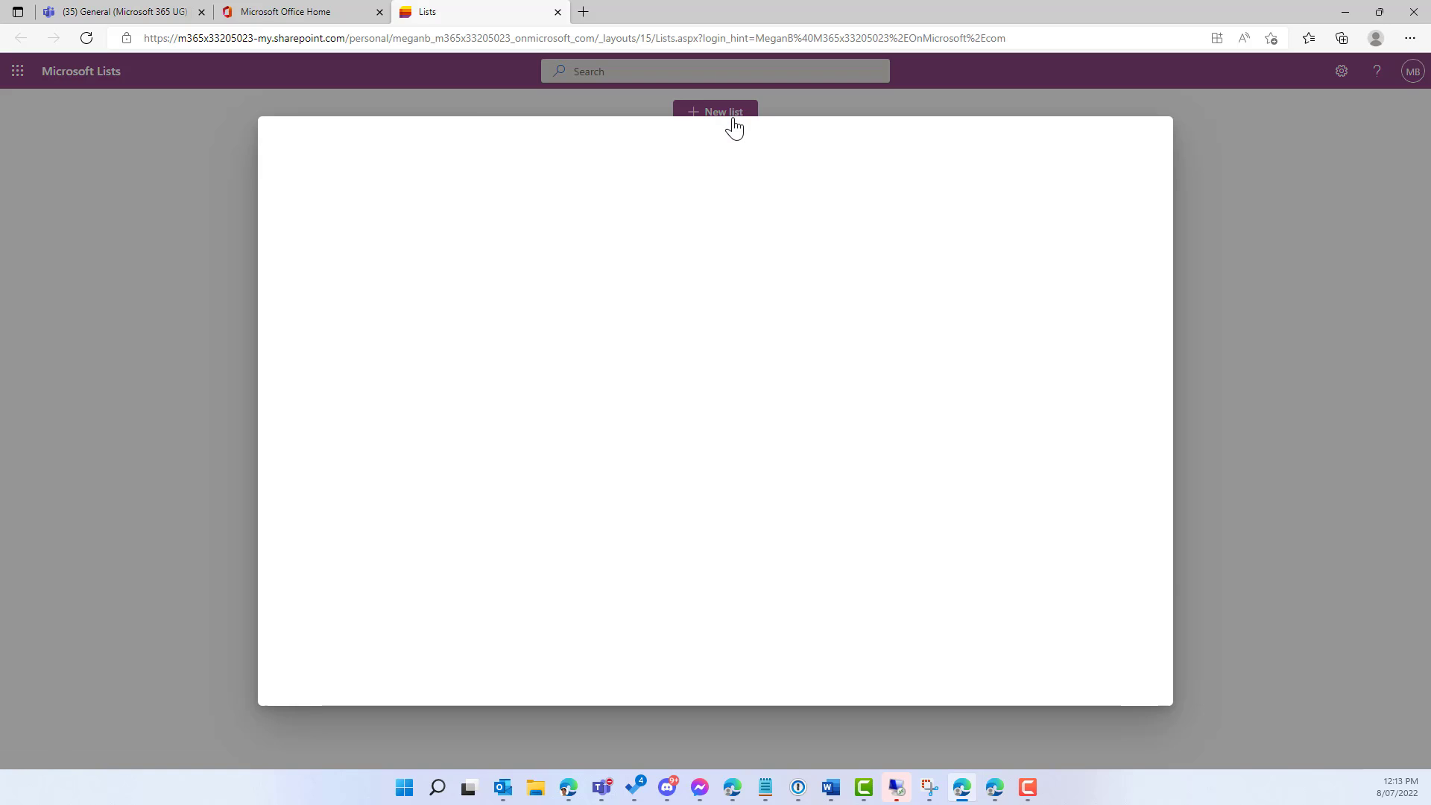
scroll(820, 361, down, 1)
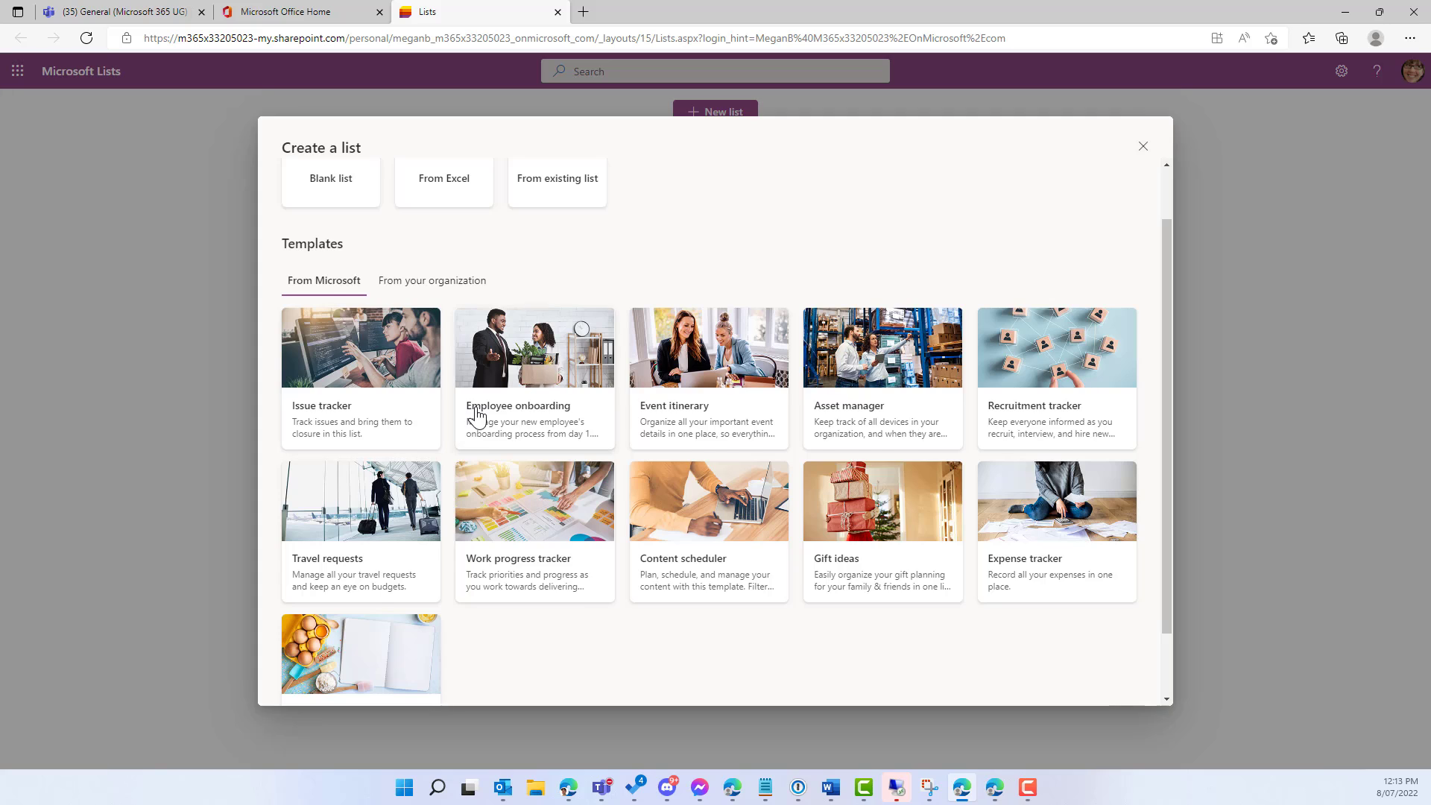
scroll(473, 415, down, 2)
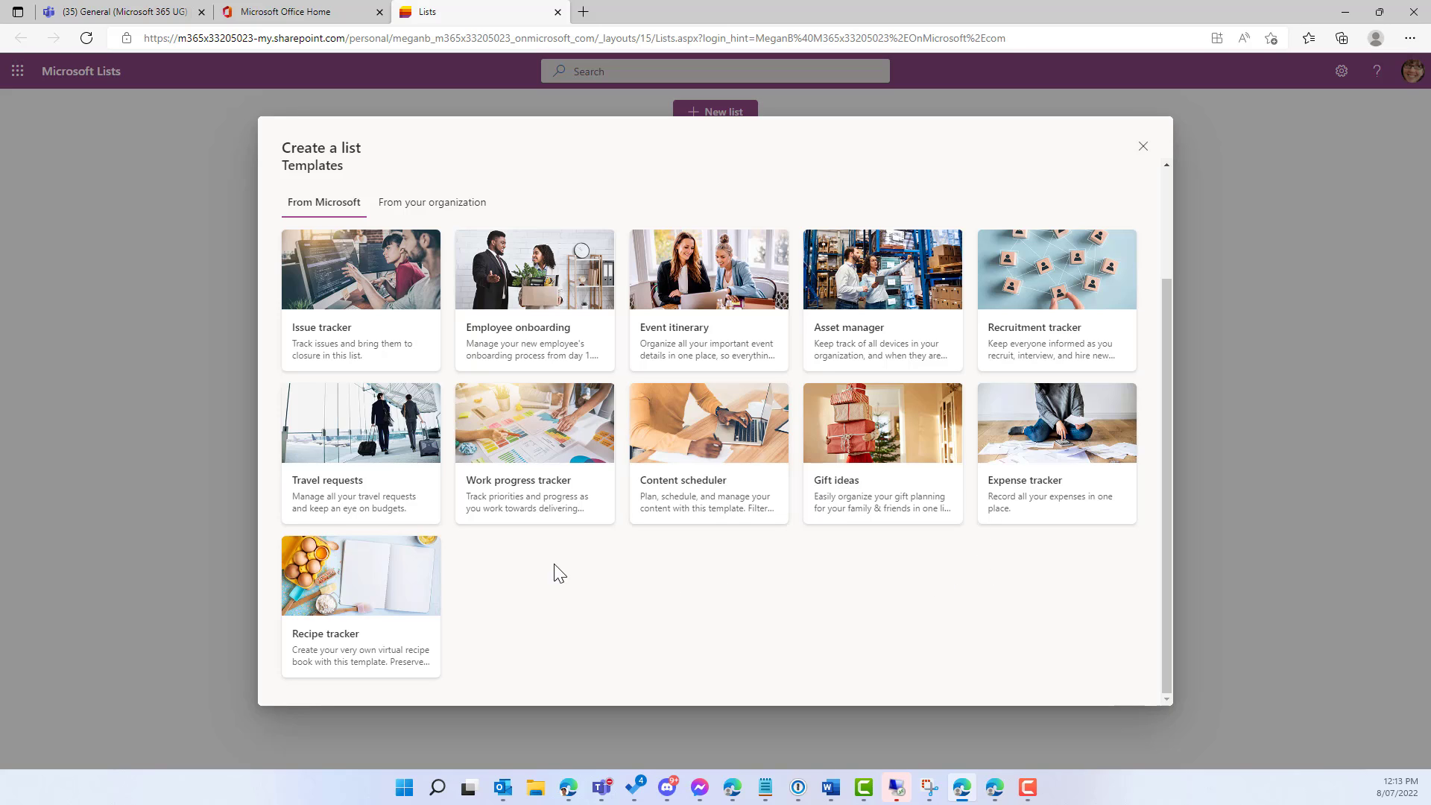
Preview the columns of the Work progress tracker template and use it for the new list.
click(542, 497)
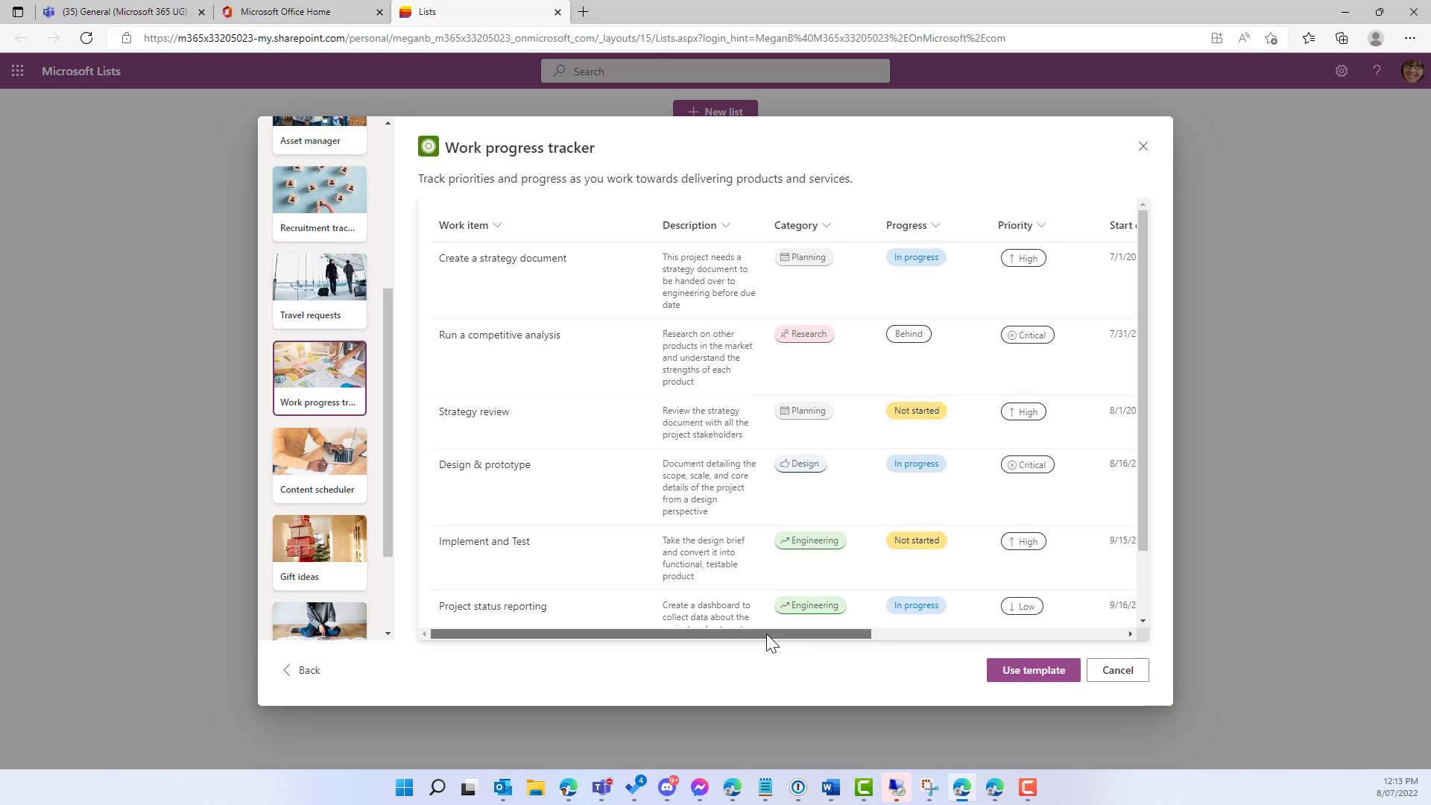
drag(766, 633, 946, 643)
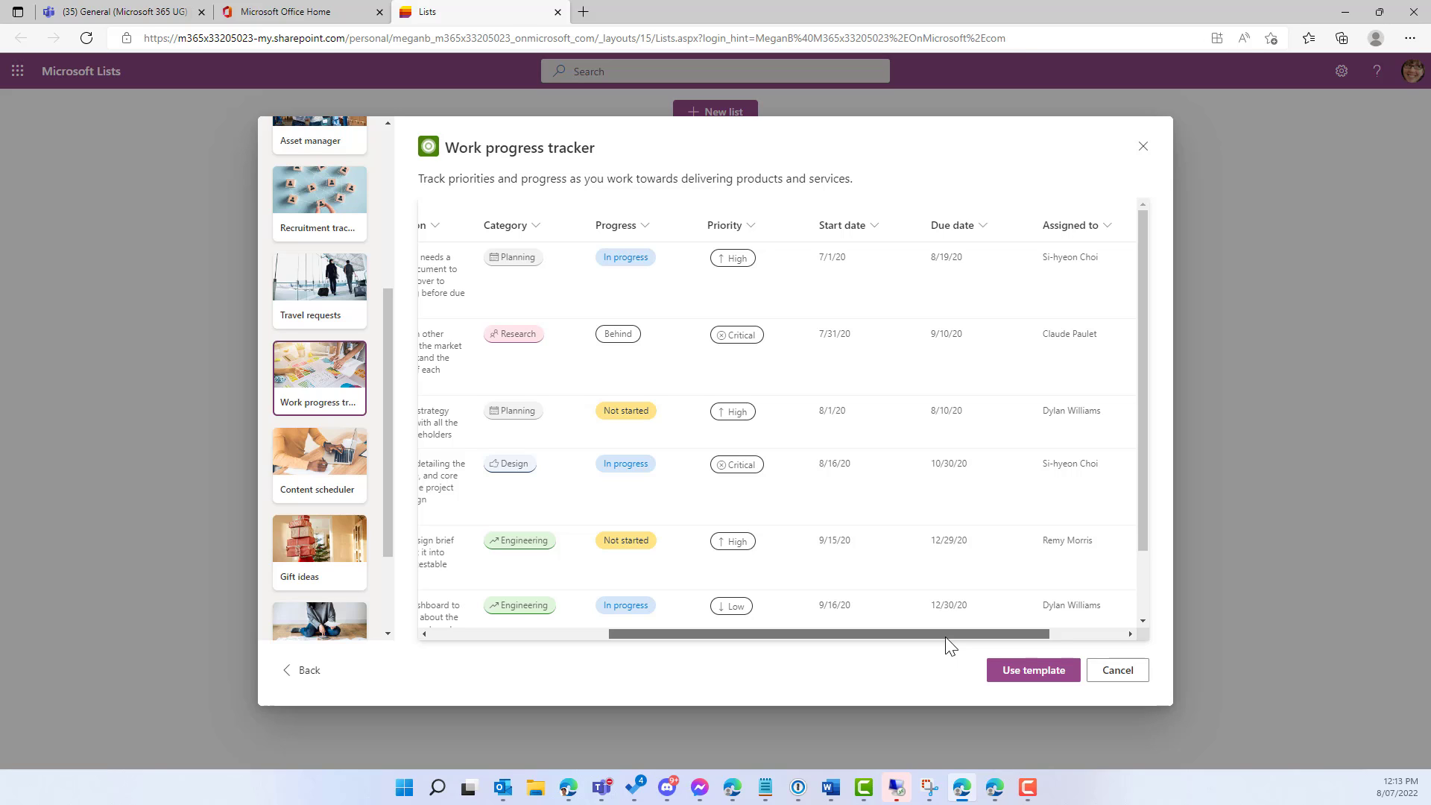
mouse_move(947, 638)
mouse_down()
mouse_move(893, 638)
mouse_move(950, 636)
mouse_up()
click(1012, 673)
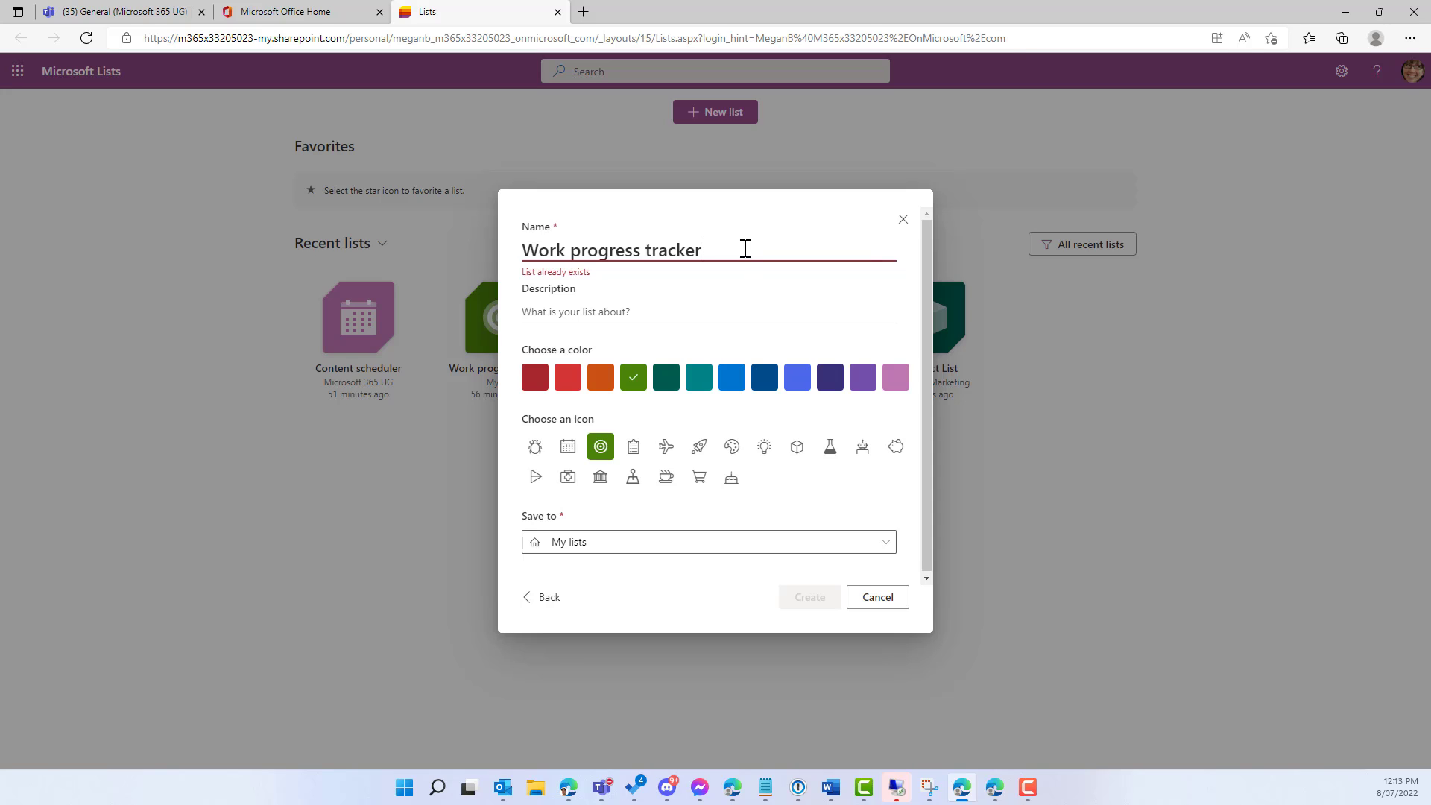
Name the list Track my Progress and give it the bright red color and the calendar icon.
drag(744, 249, 489, 252)
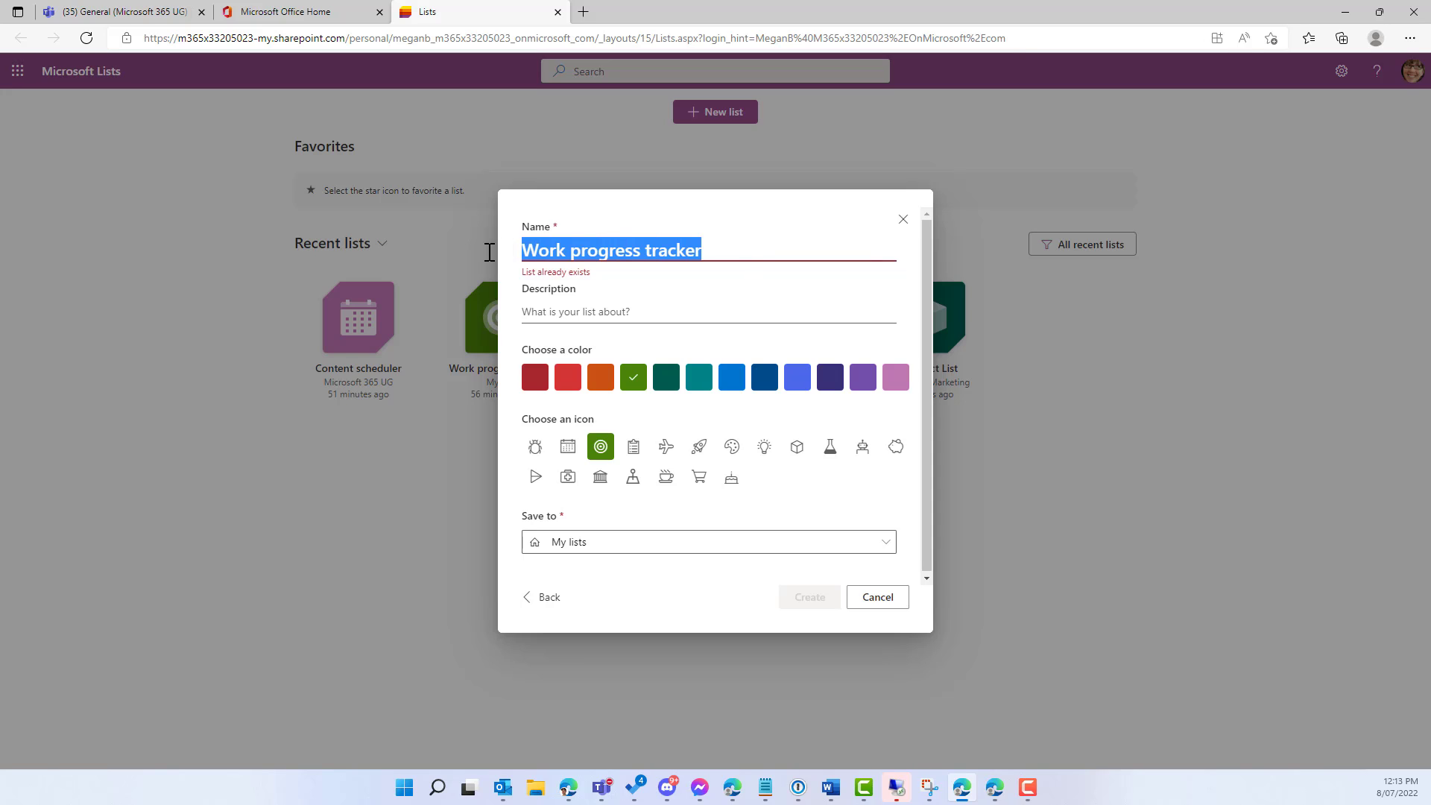
text(Track my P)
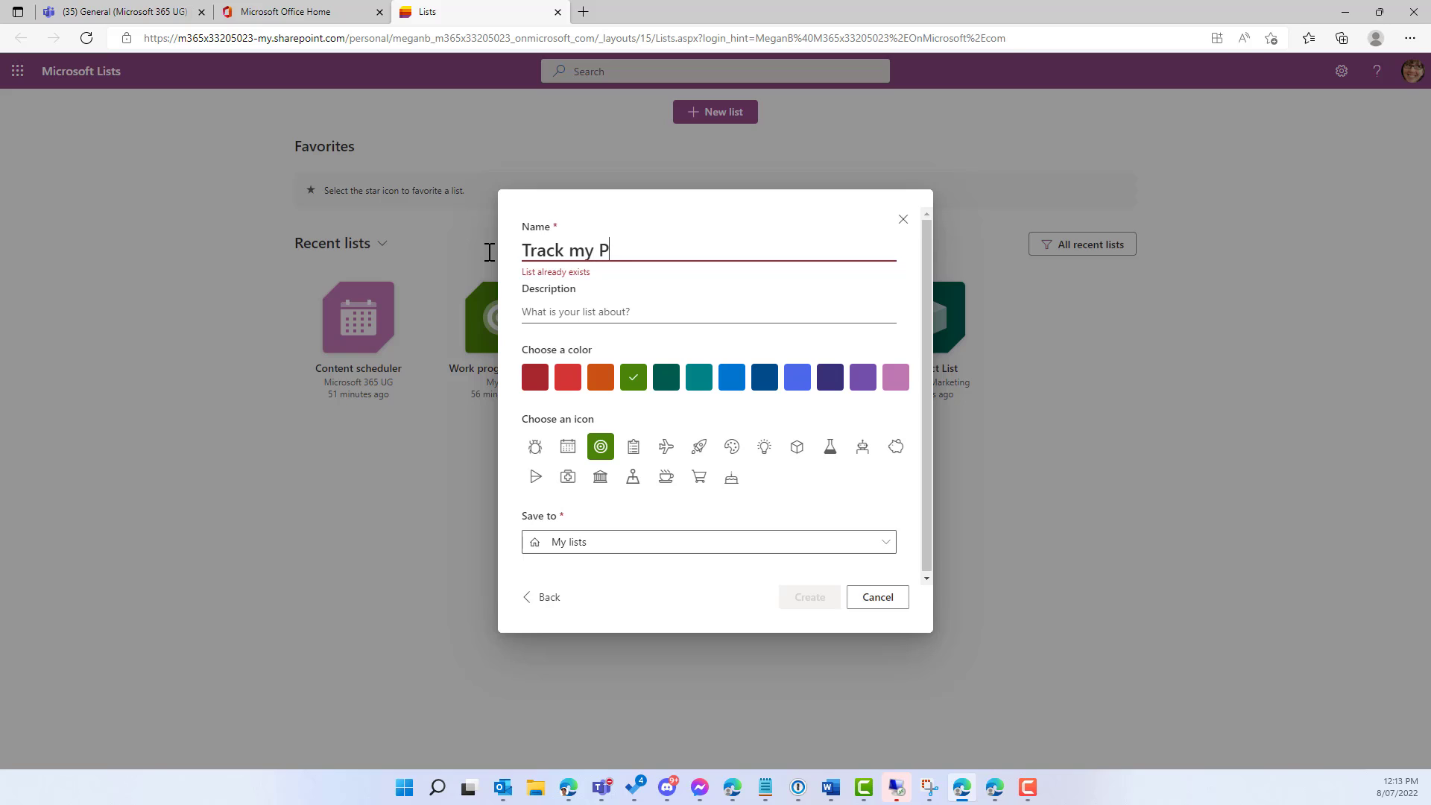
text(rogress)
click(568, 379)
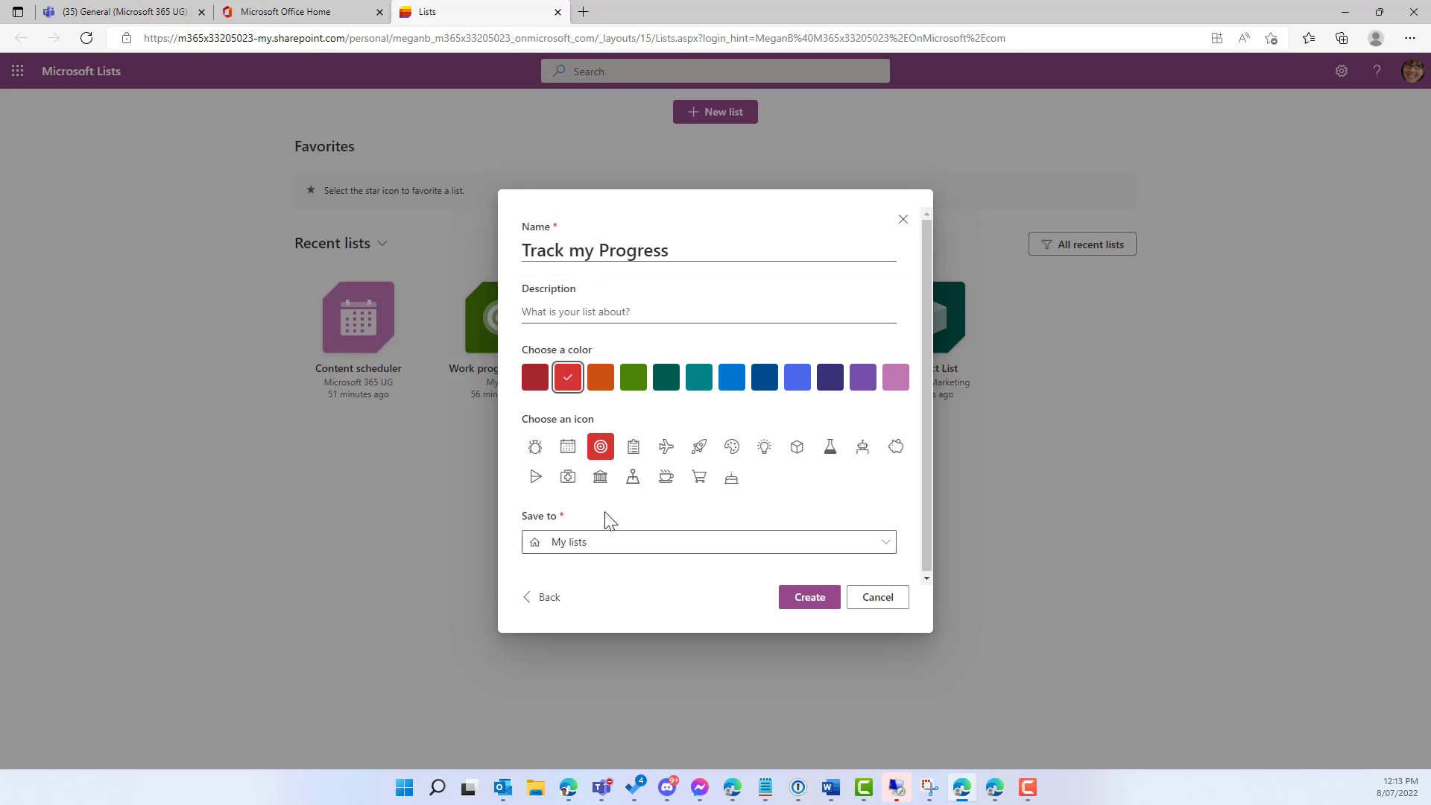
click(568, 446)
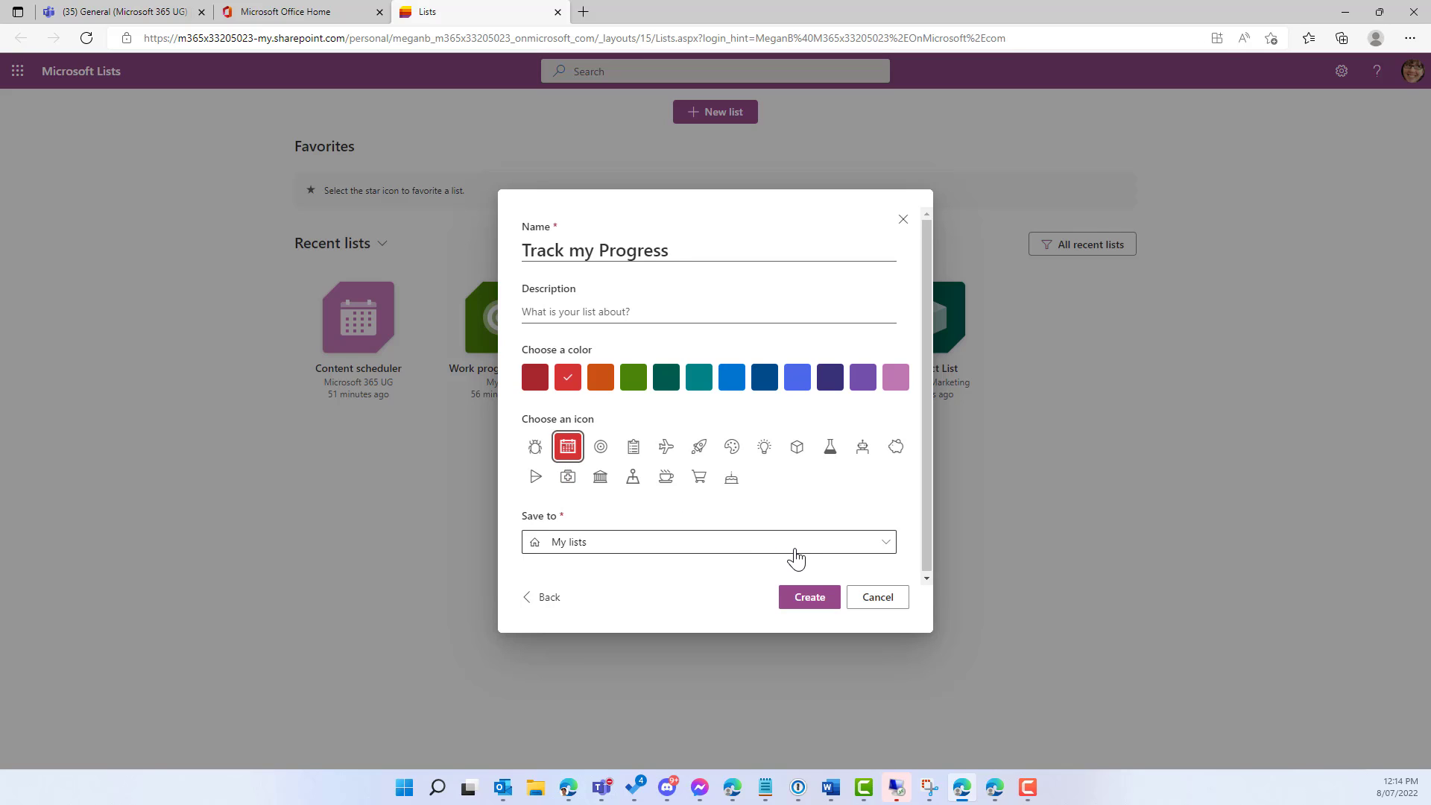
Review the available save locations, keep My lists and create the list.
click(584, 552)
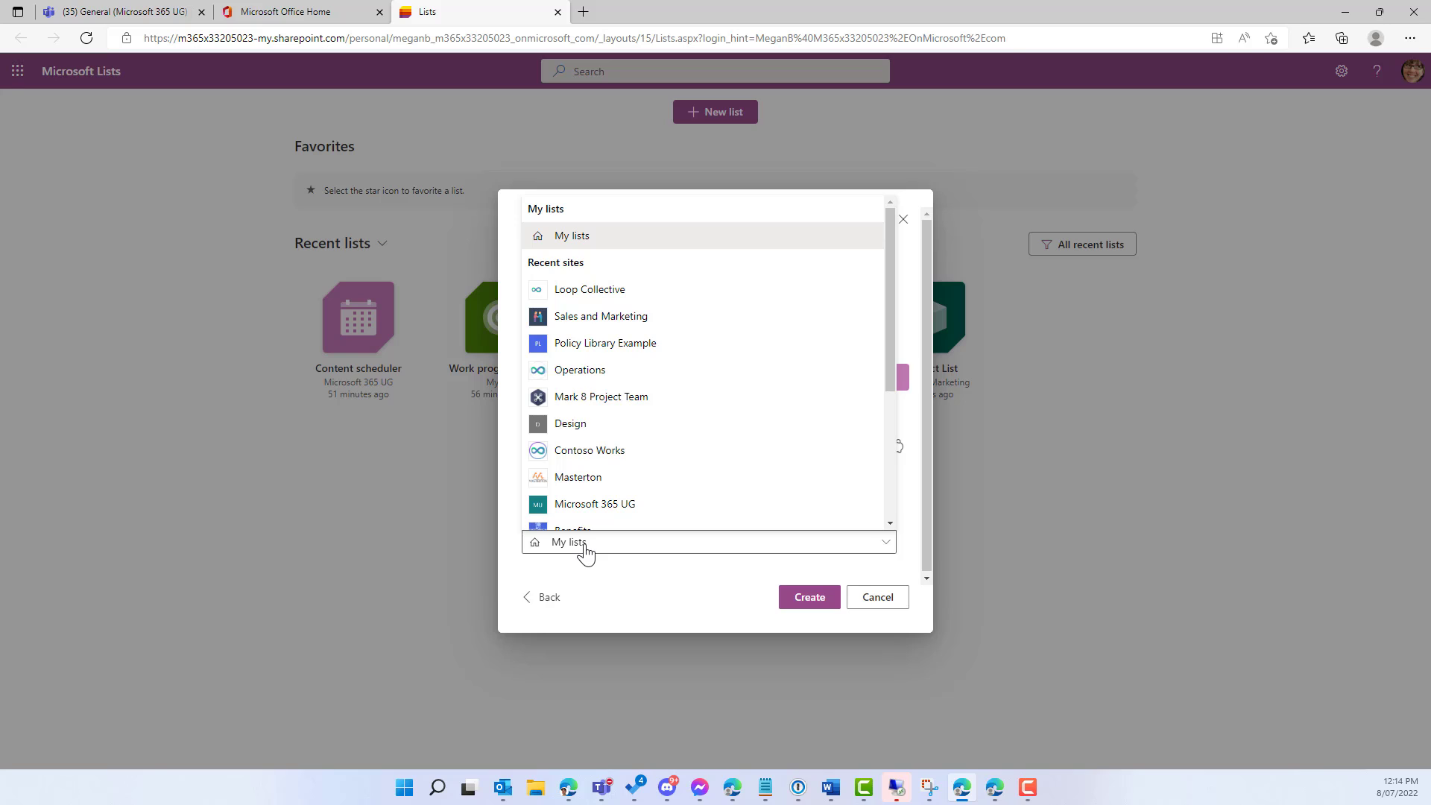
click(648, 612)
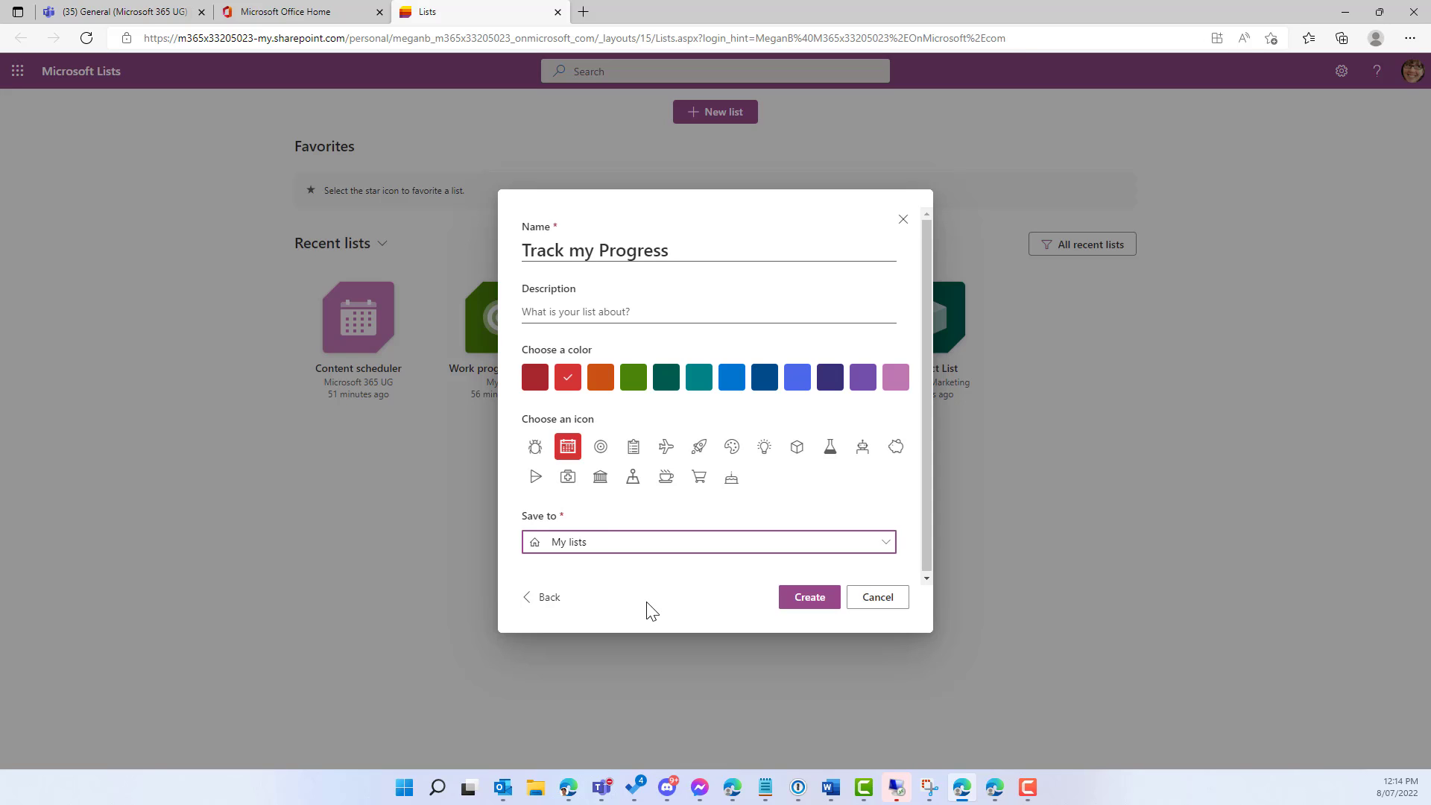
click(817, 602)
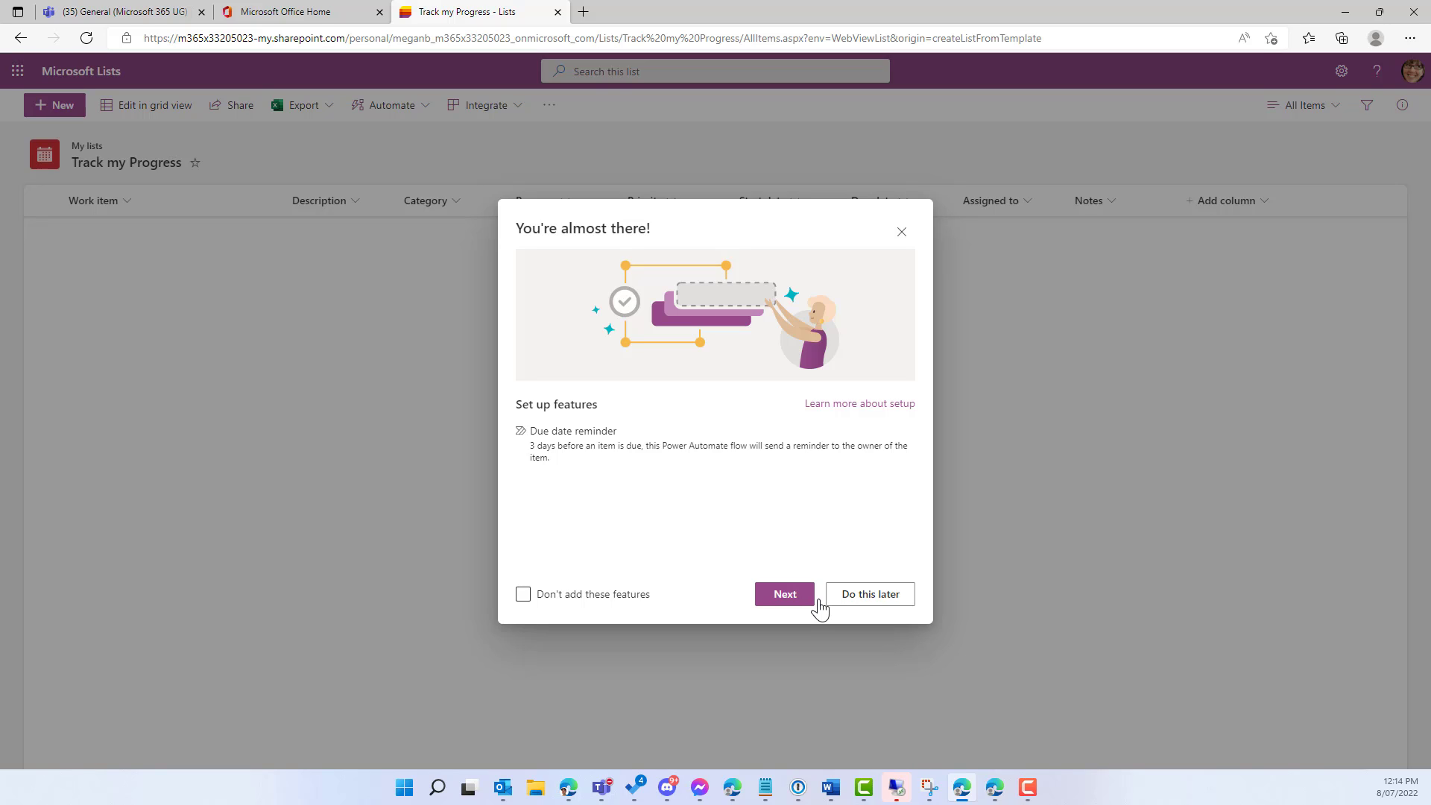
Postpone the new list's feature setup.
click(813, 600)
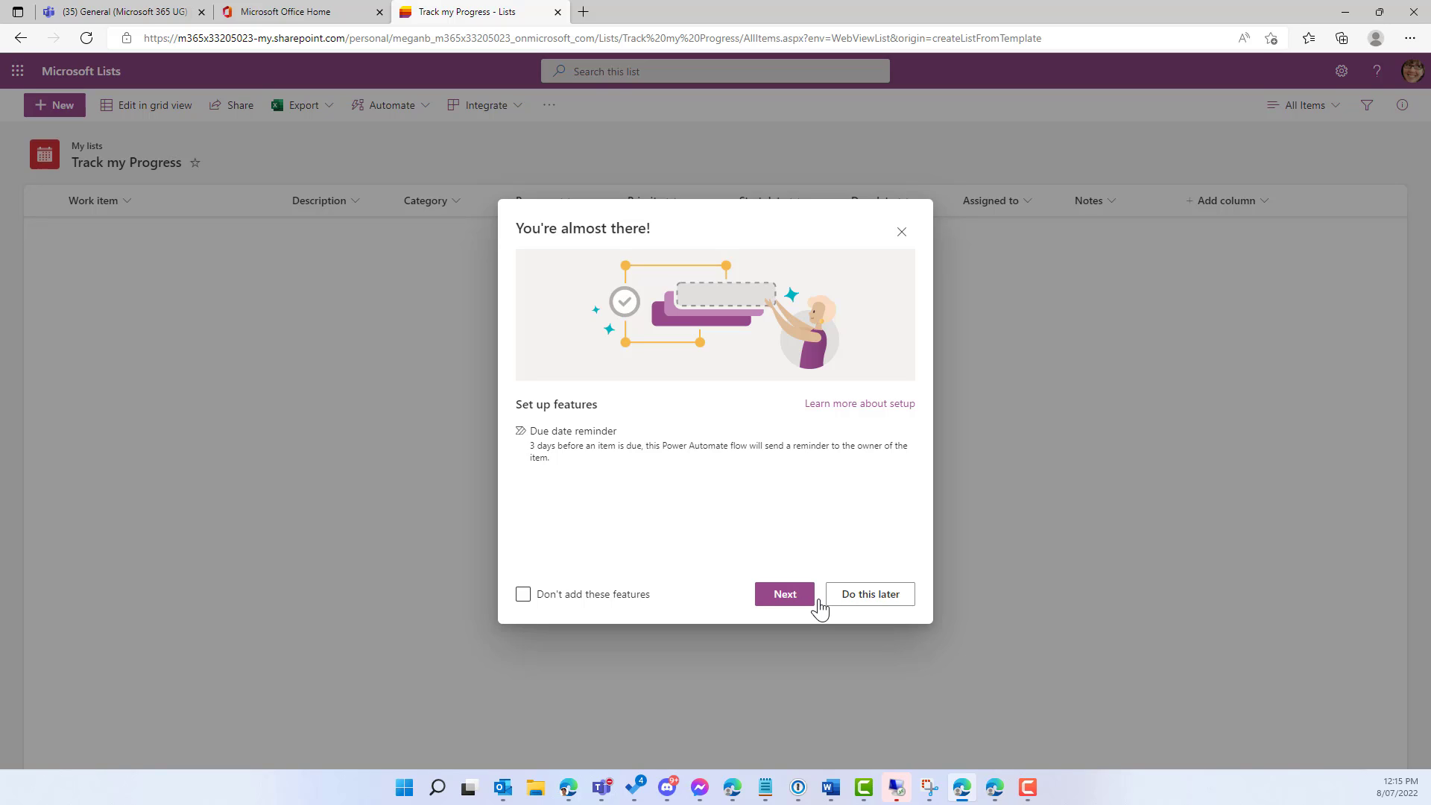
click(876, 605)
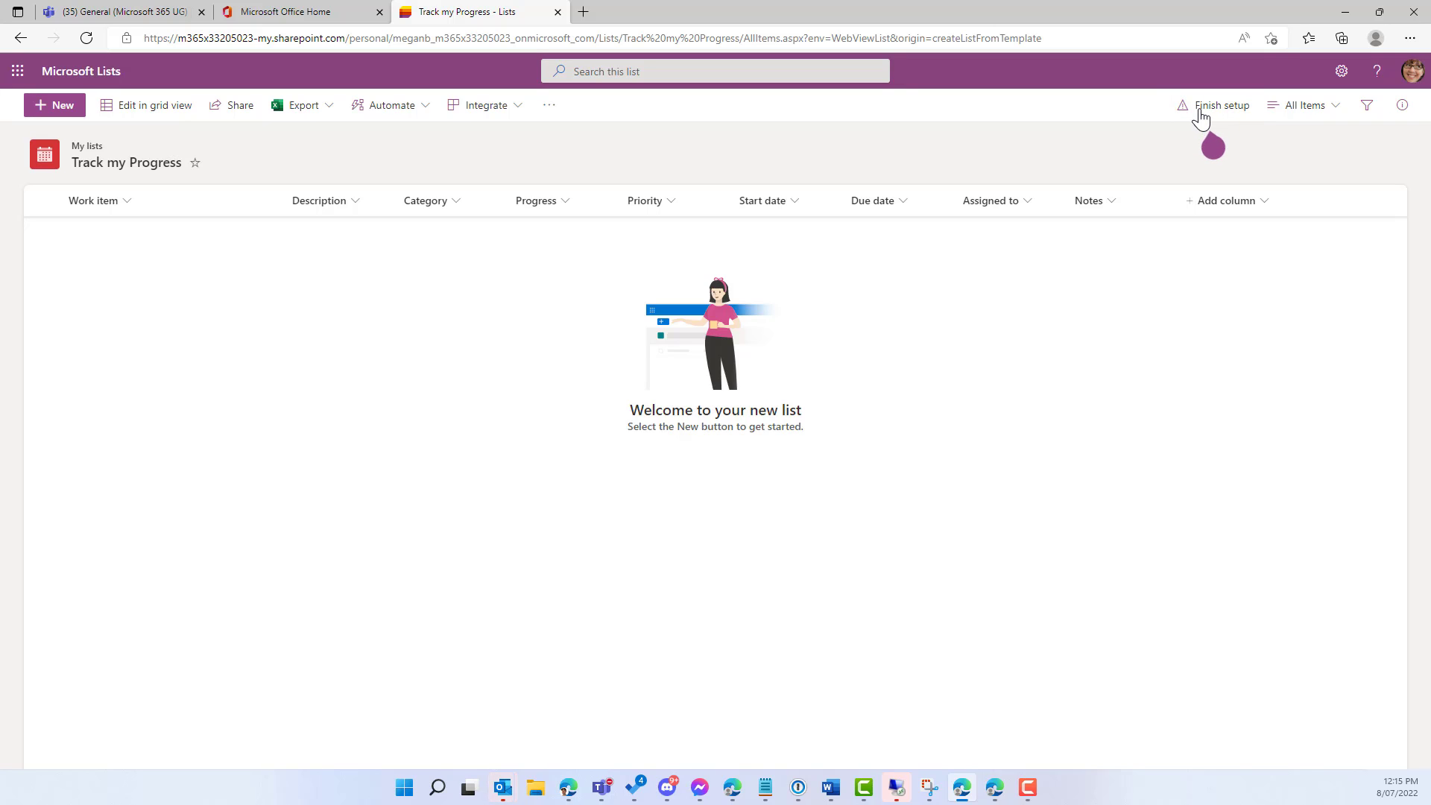
Finish the list's setup by adding the Due date reminder flow with the SharePoint and Office 365 Outlook connections.
click(1200, 110)
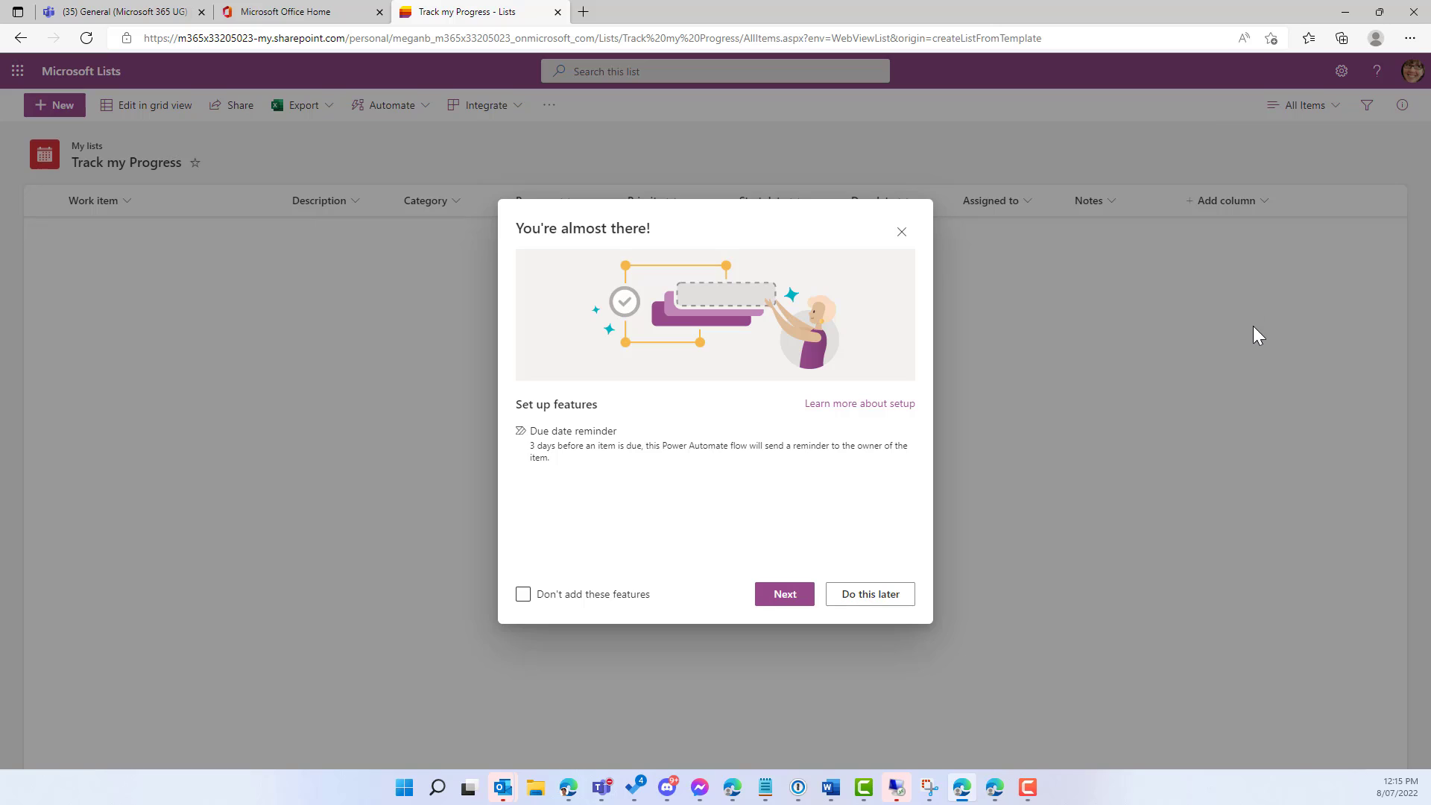
click(785, 594)
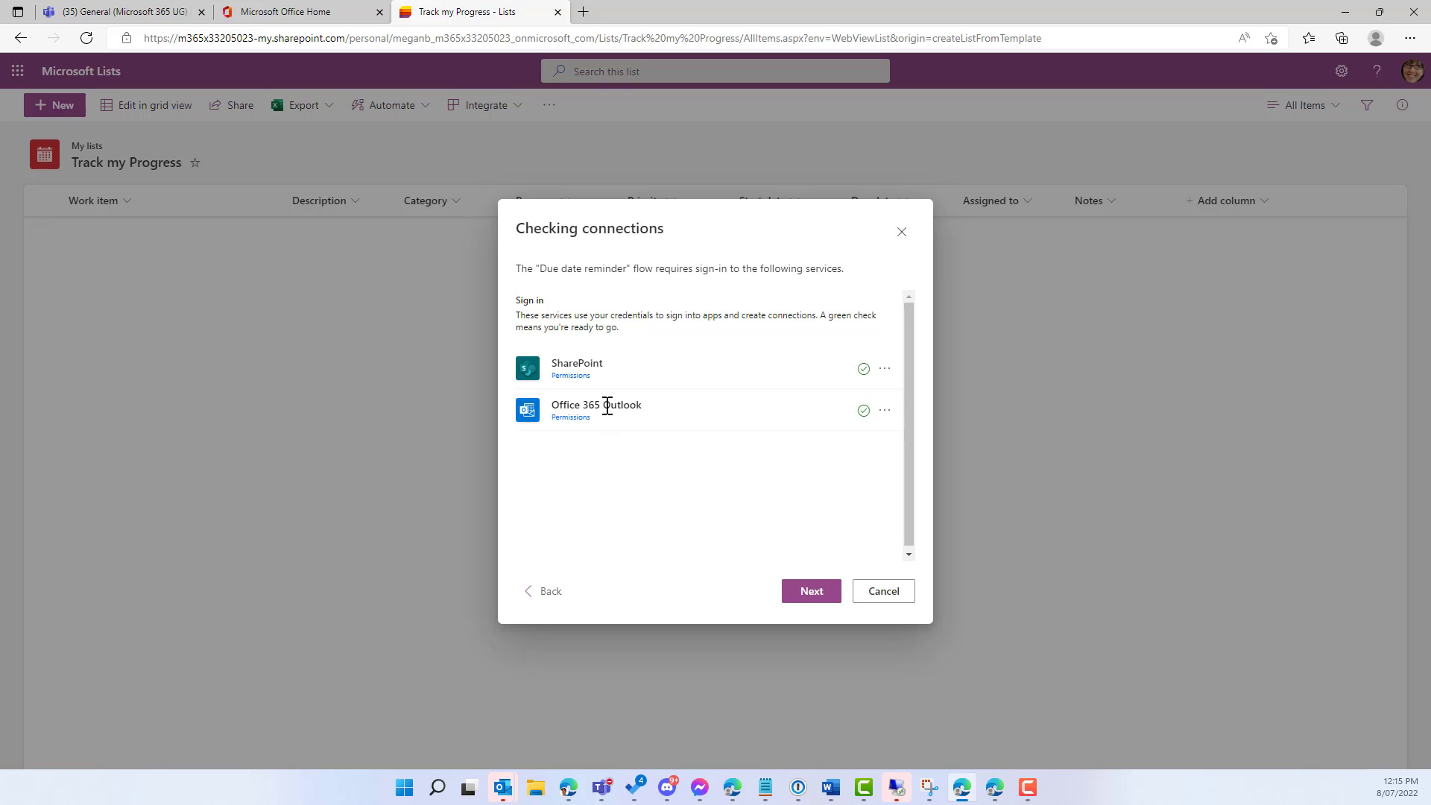
click(811, 603)
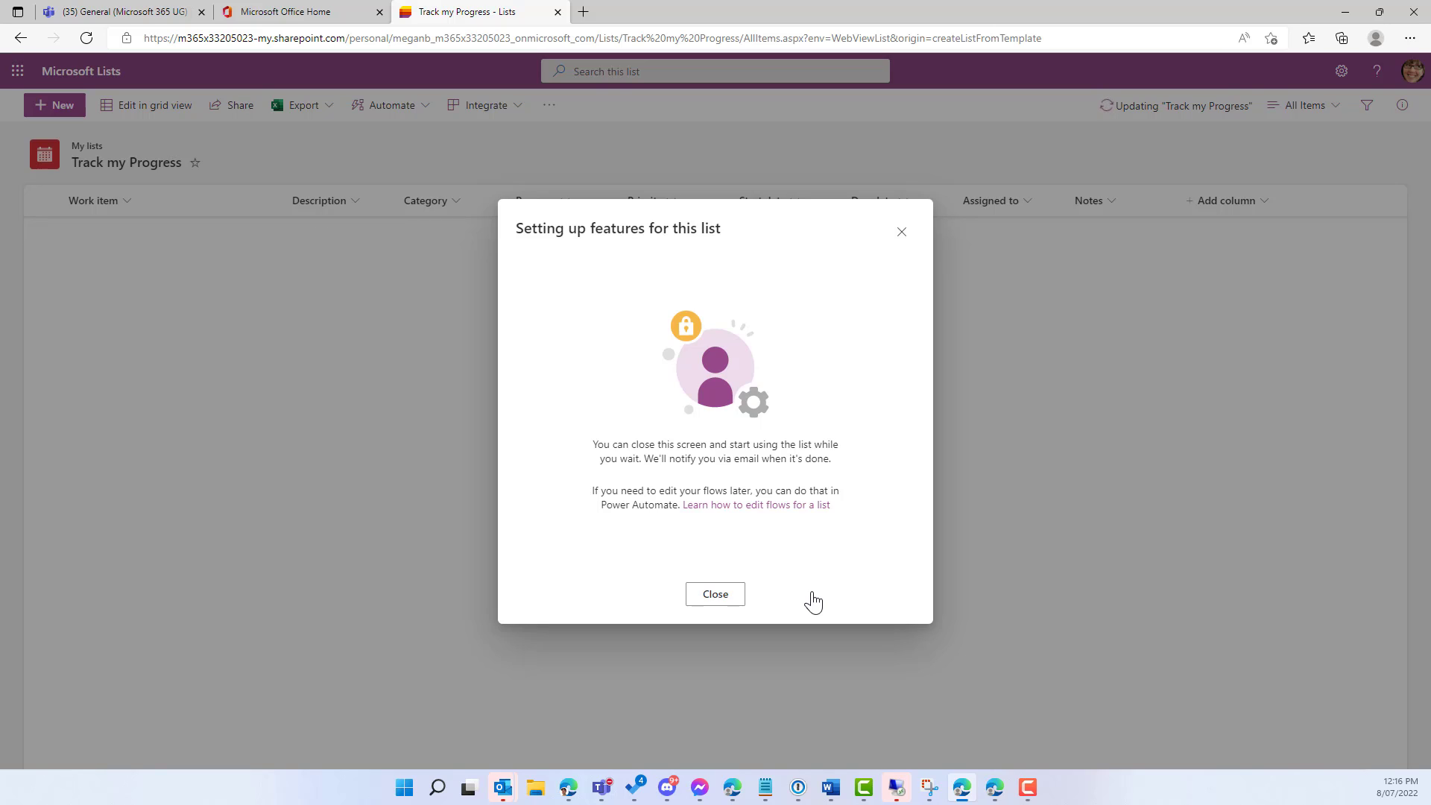
click(717, 601)
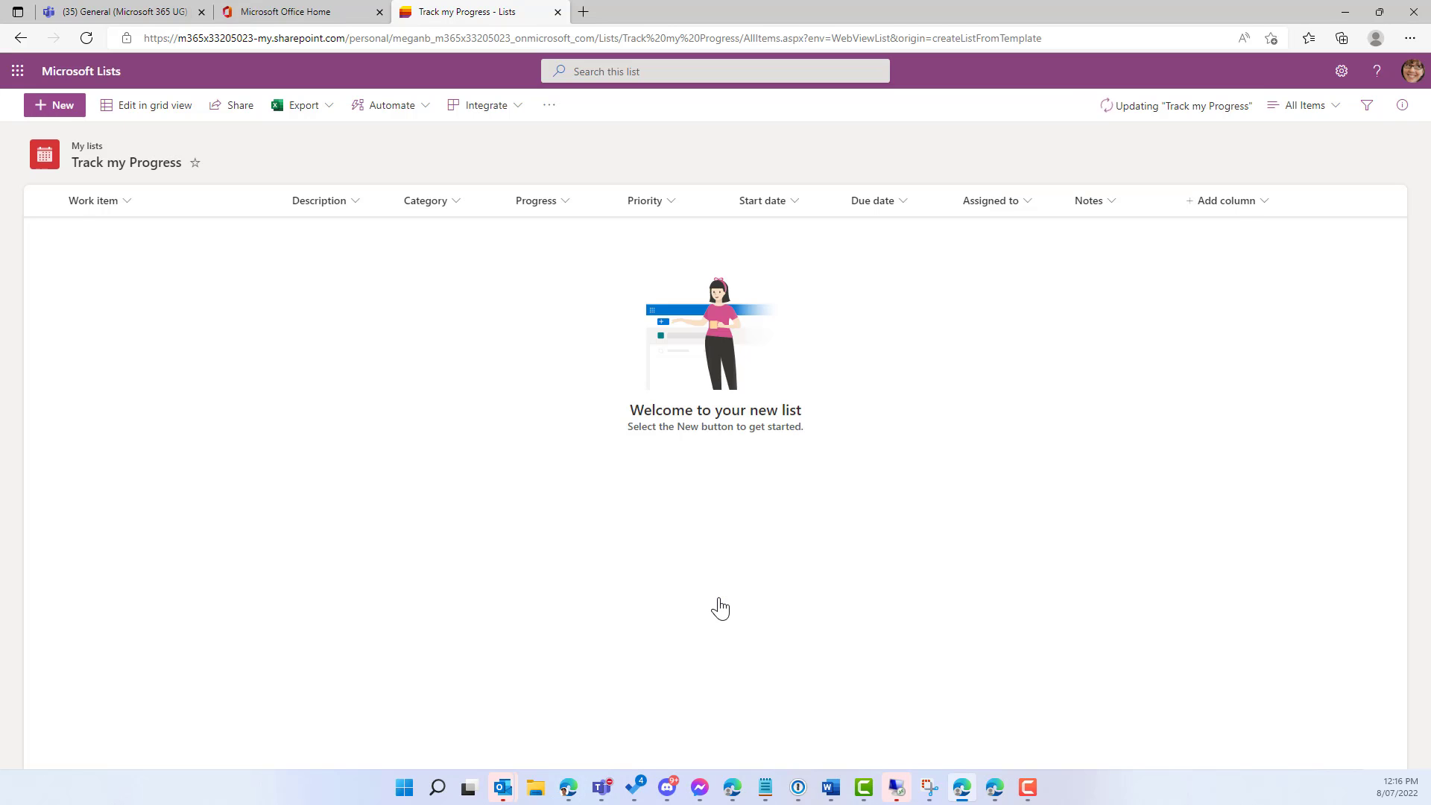
Check the progress details of the Track my Progress feature update and close them.
click(1178, 106)
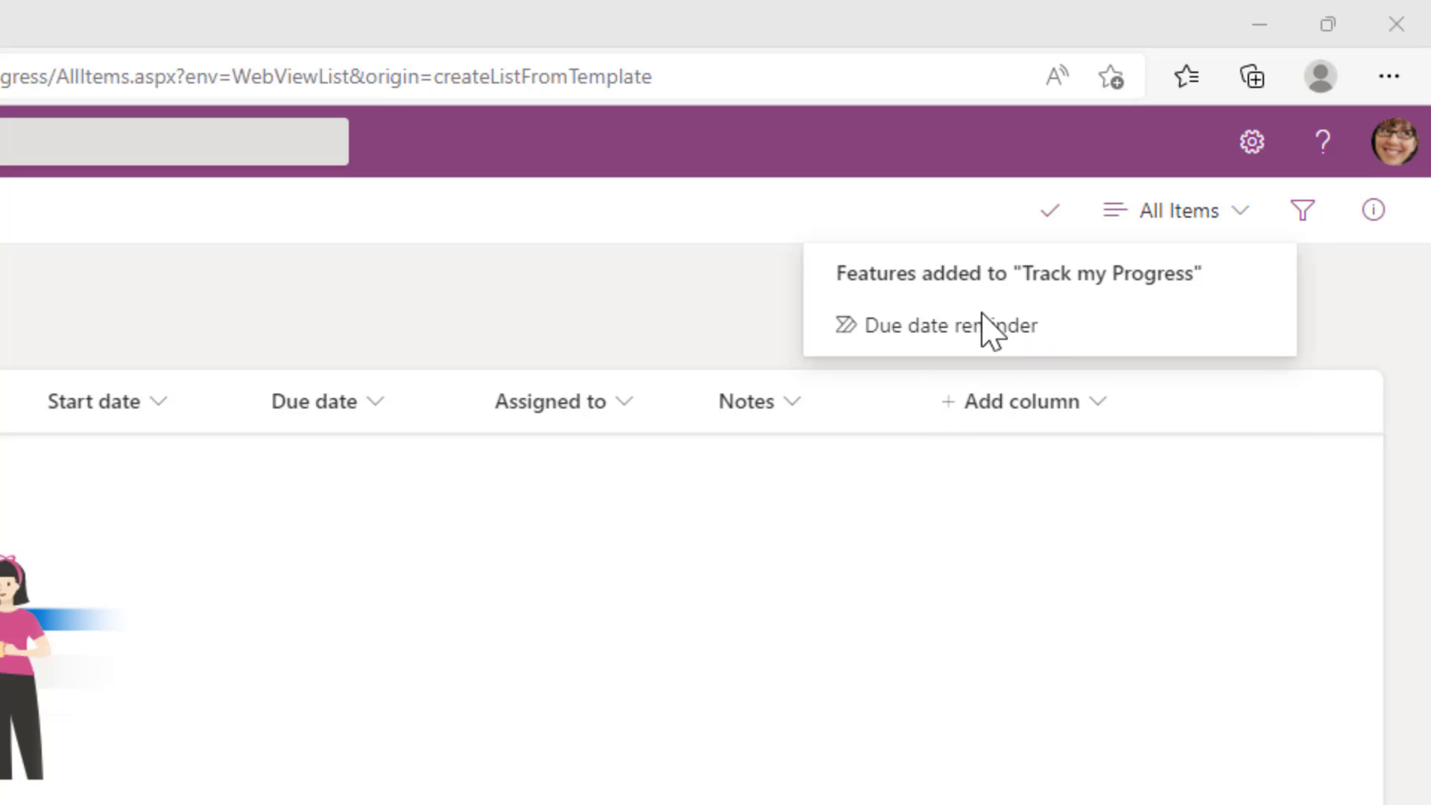
click(1048, 216)
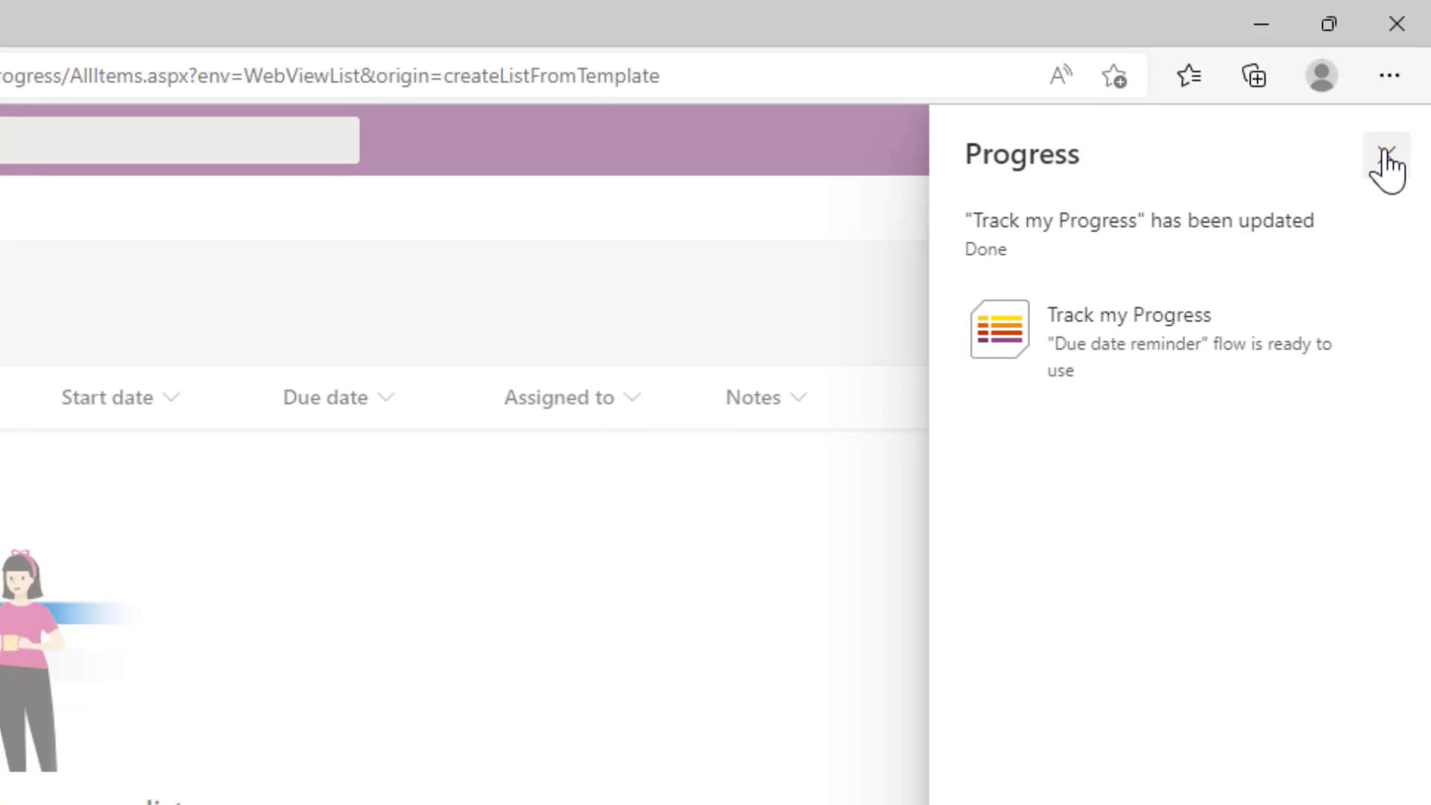
click(1386, 156)
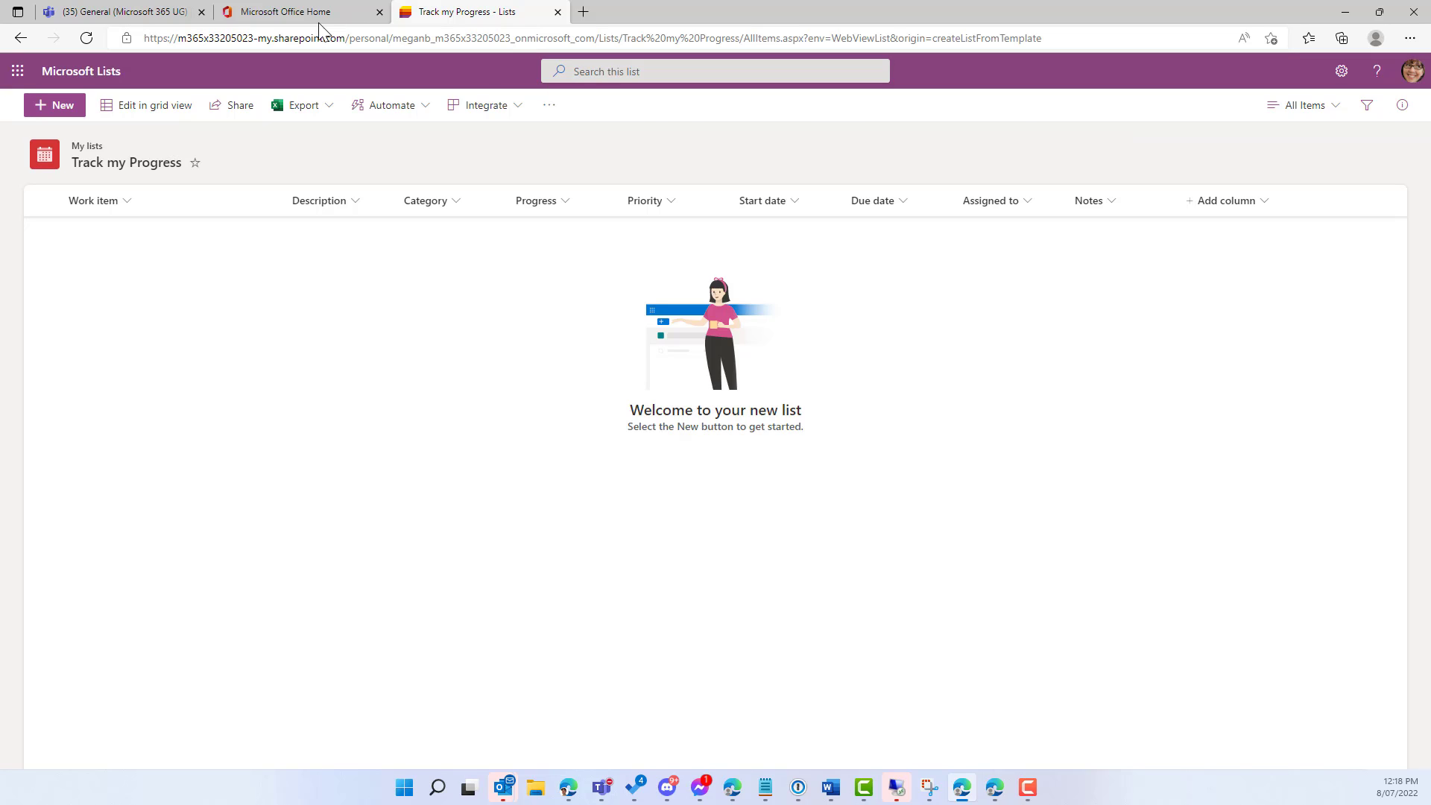
Switch to Power Automate and open the most recently modified Due date reminder cloud flow for editing.
click(17, 71)
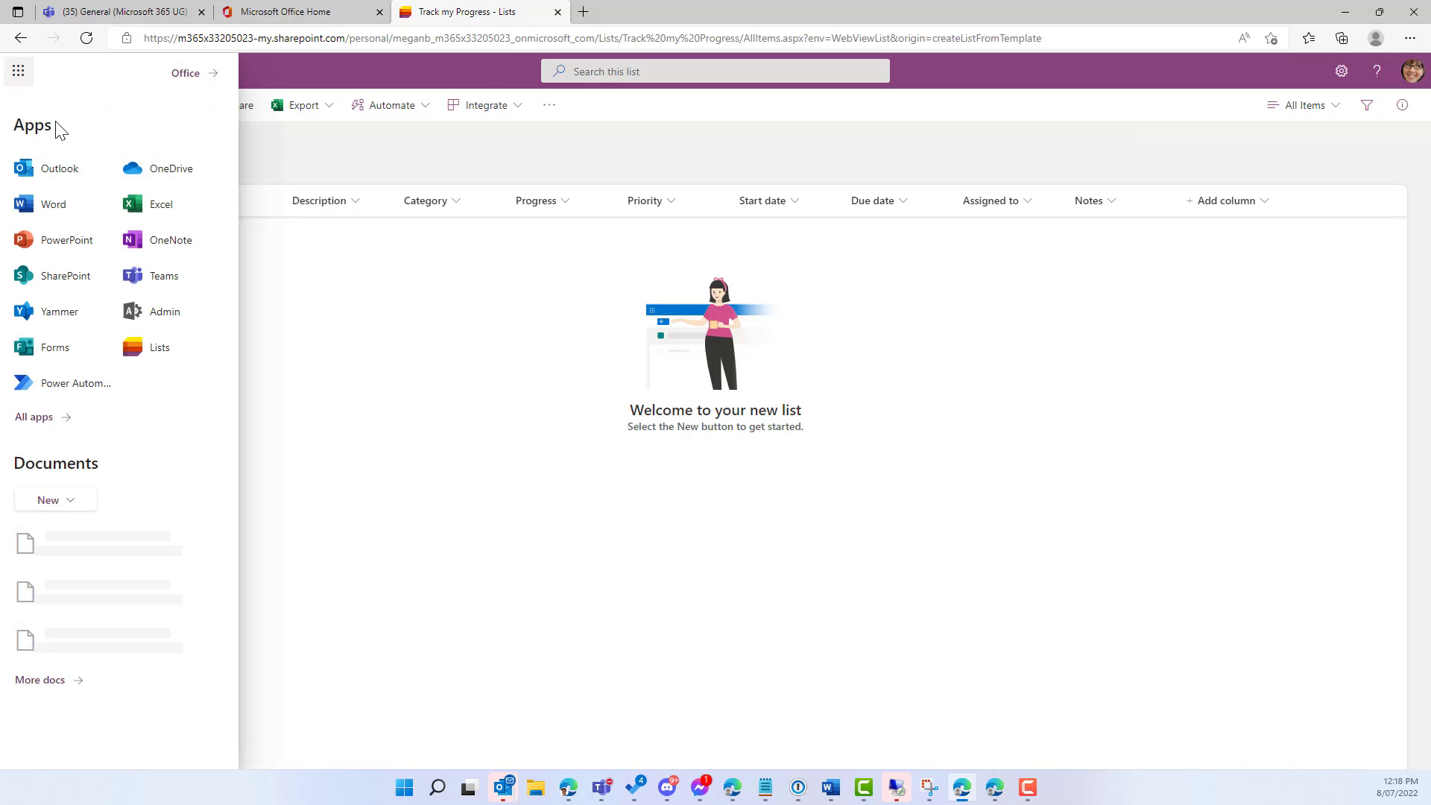
click(67, 384)
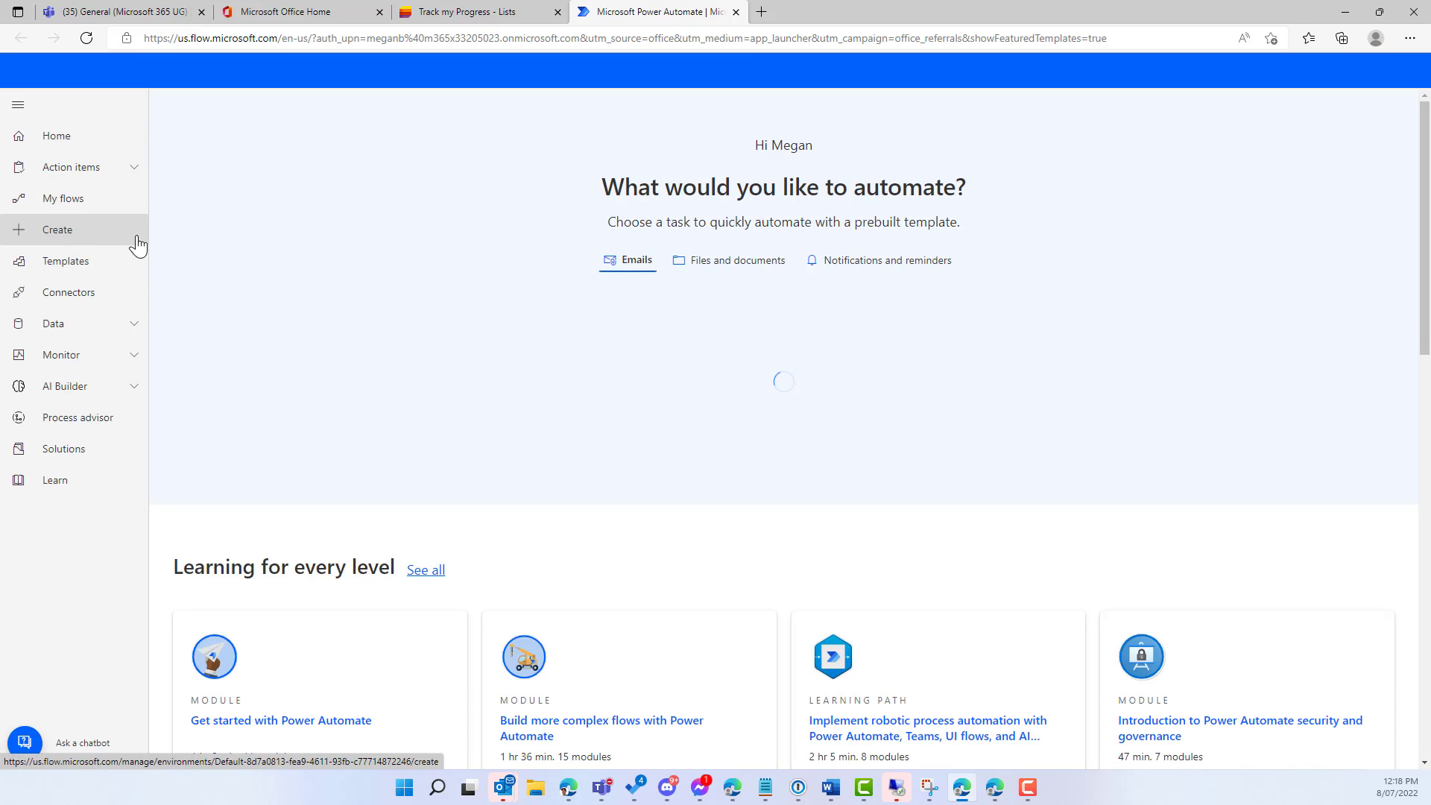
click(66, 198)
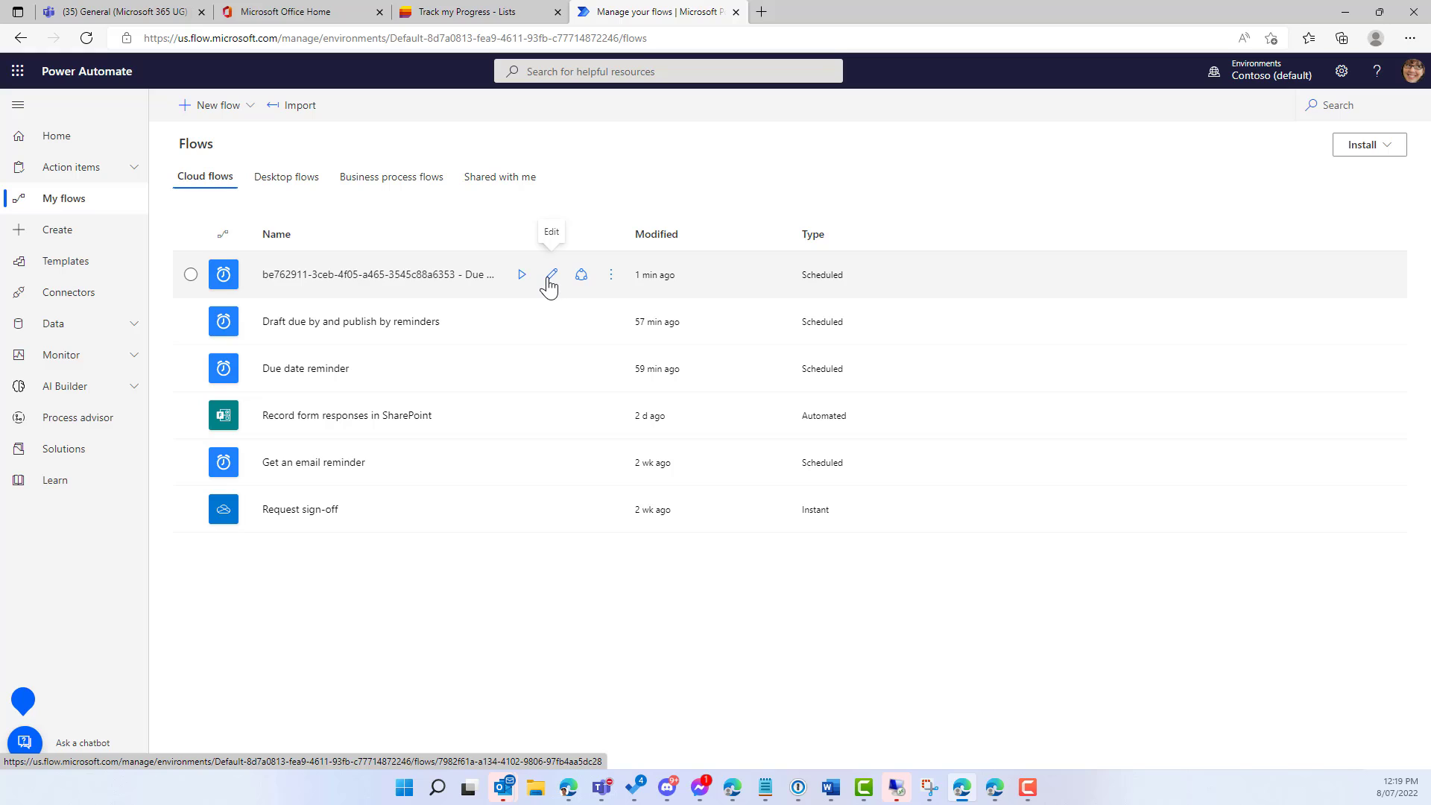
click(644, 291)
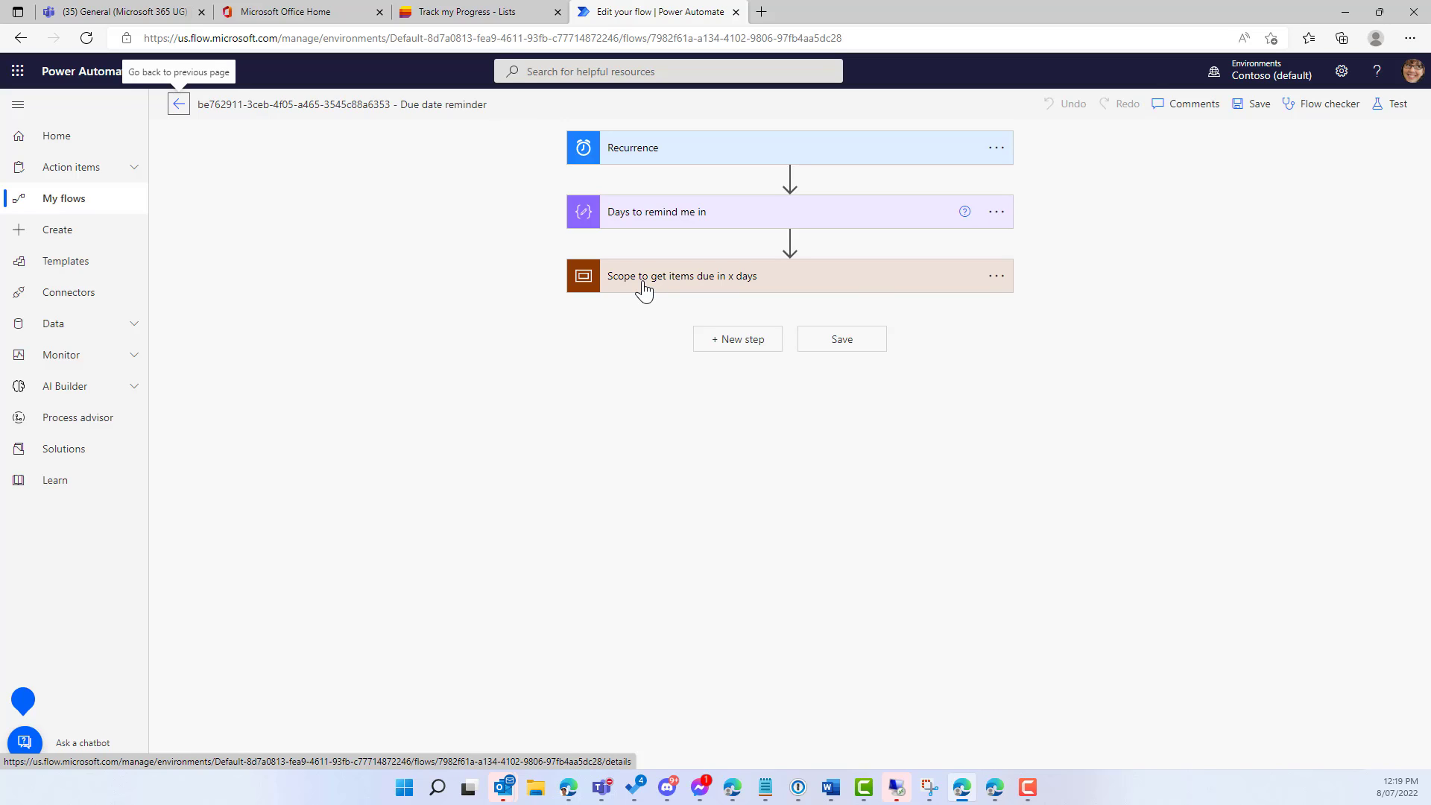
Examine the flow's Recurrence schedule and the input of Days to remind me in.
click(711, 148)
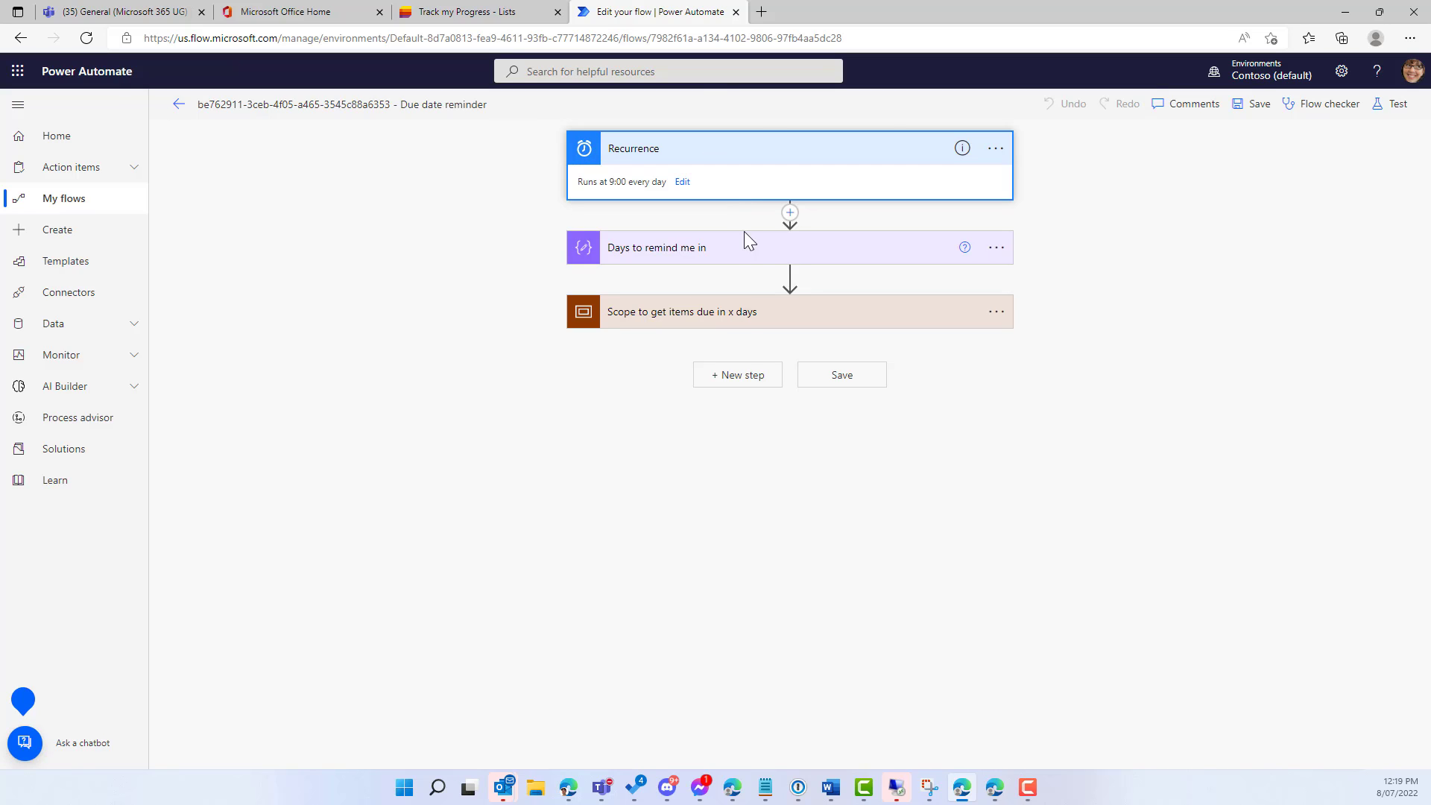
click(712, 249)
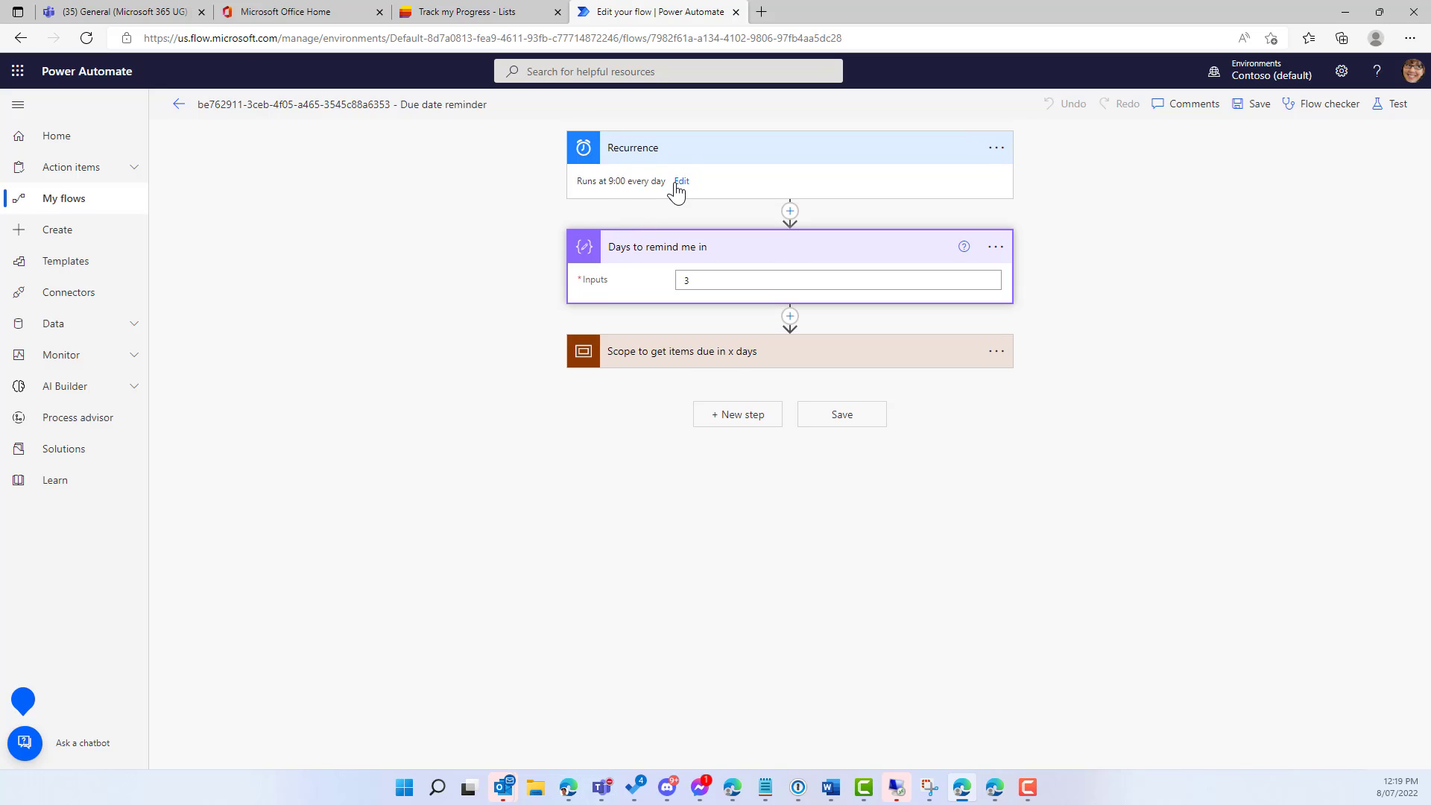
click(713, 281)
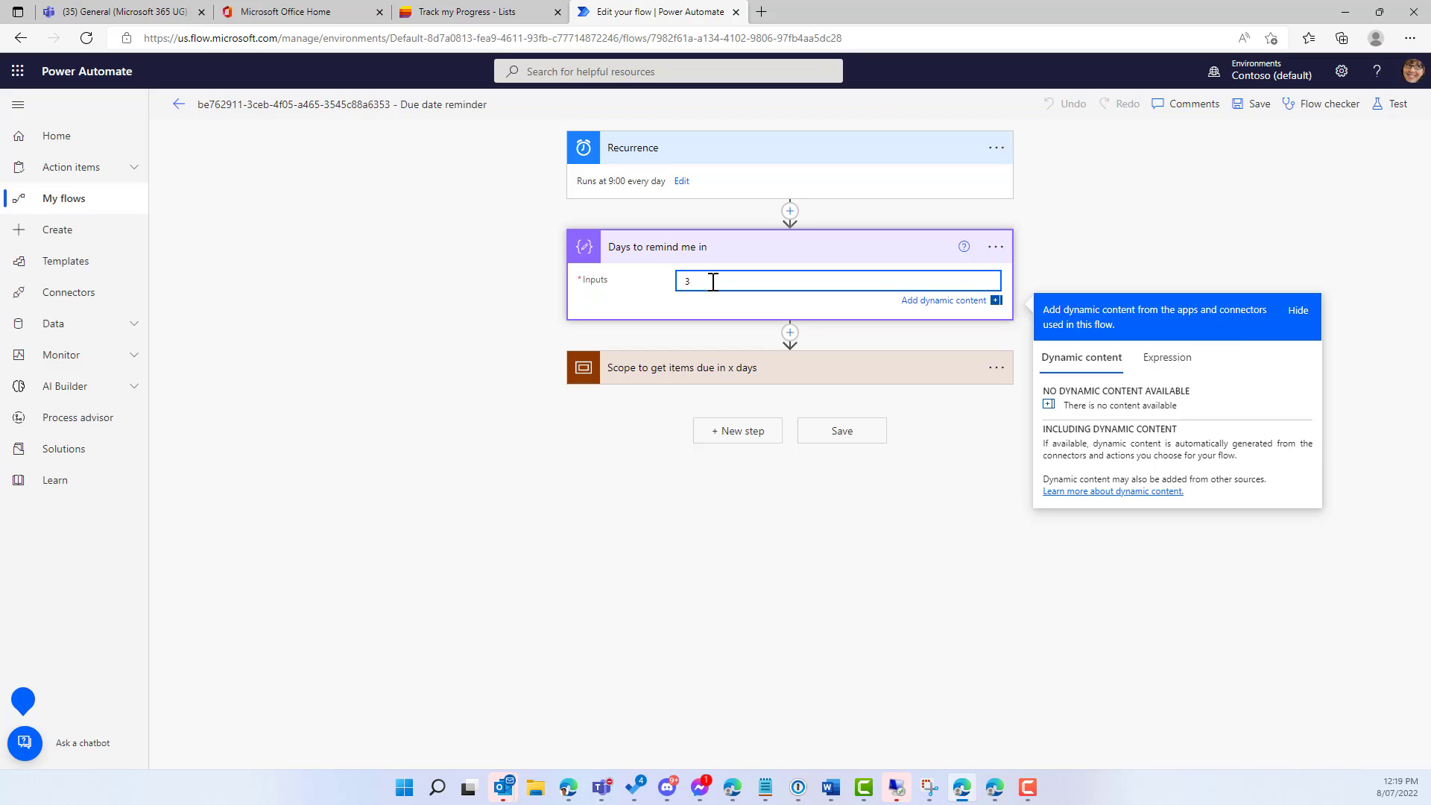
Expand the scope that gets due items and examine Today + x days, x Days + 1 and Get list name by HTTP request.
click(703, 371)
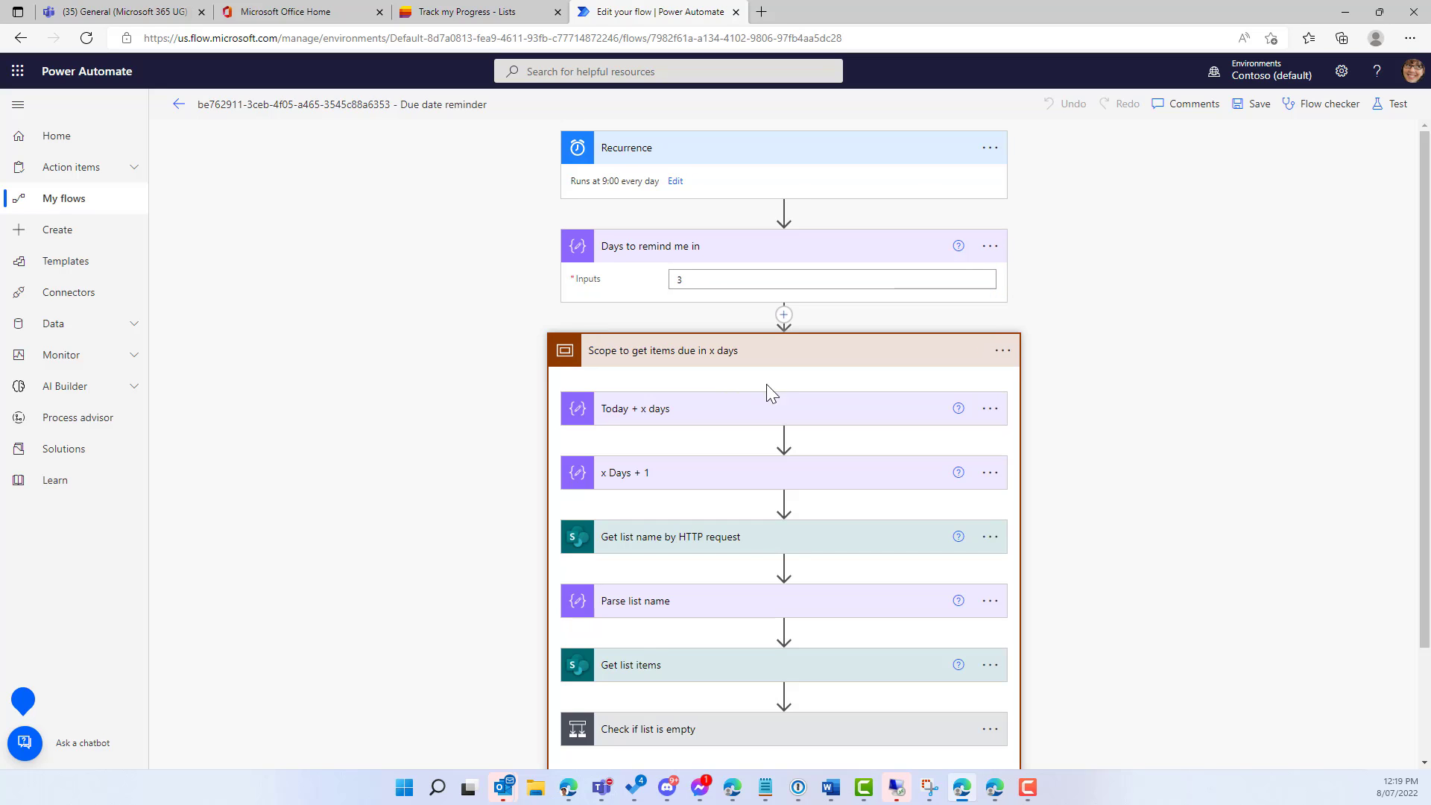
scroll(775, 403, down, 1)
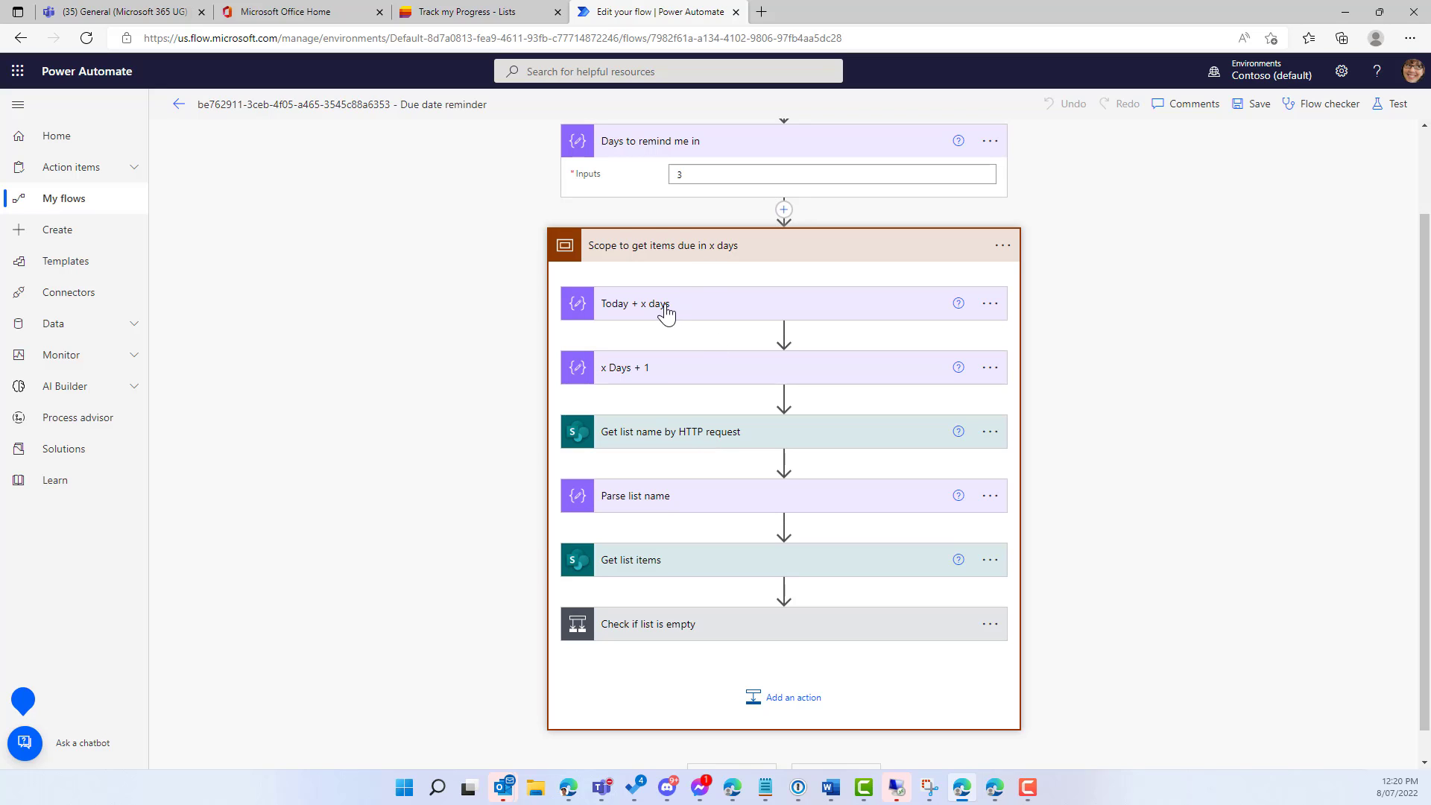
click(708, 322)
scroll(703, 355, down, 1)
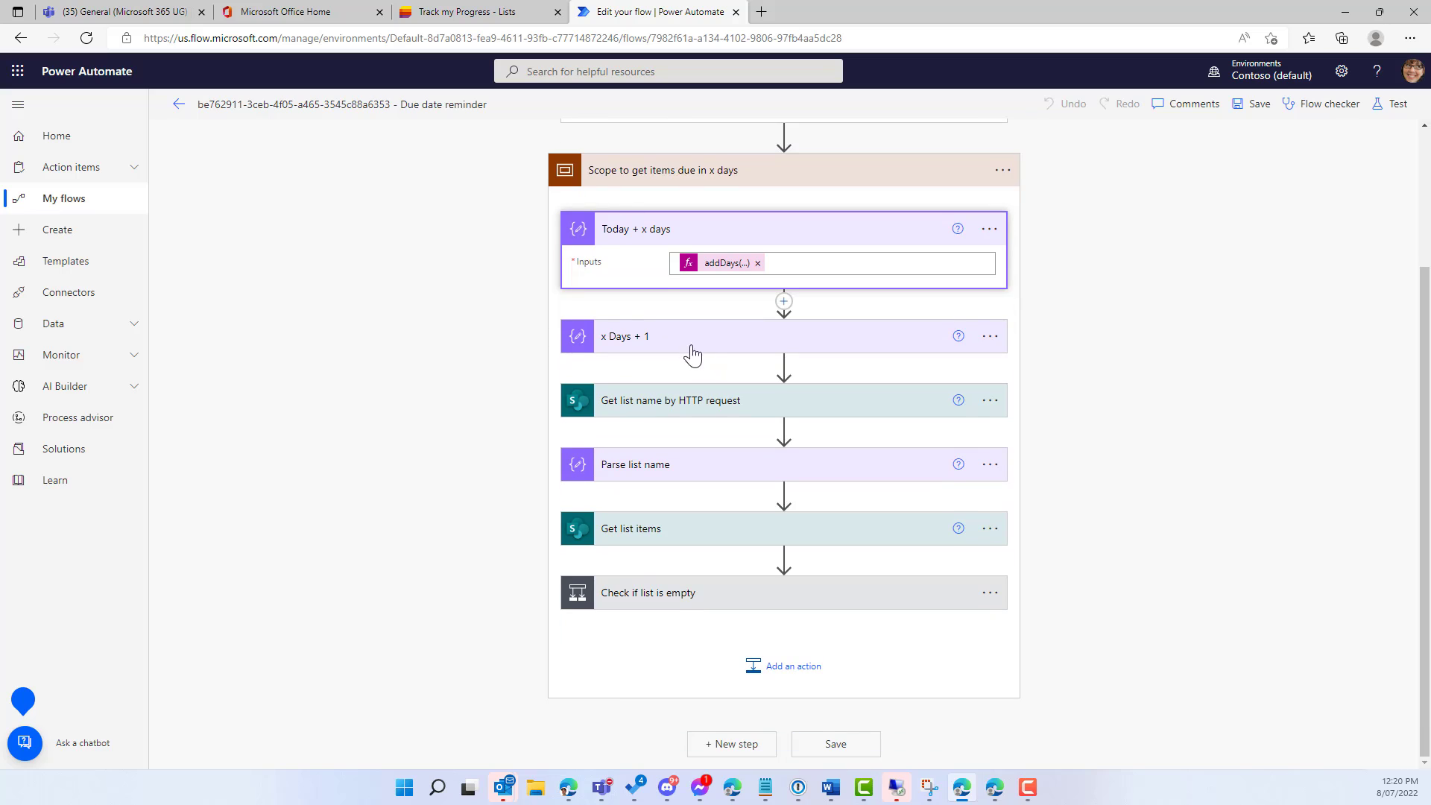
click(670, 338)
scroll(761, 382, down, 1)
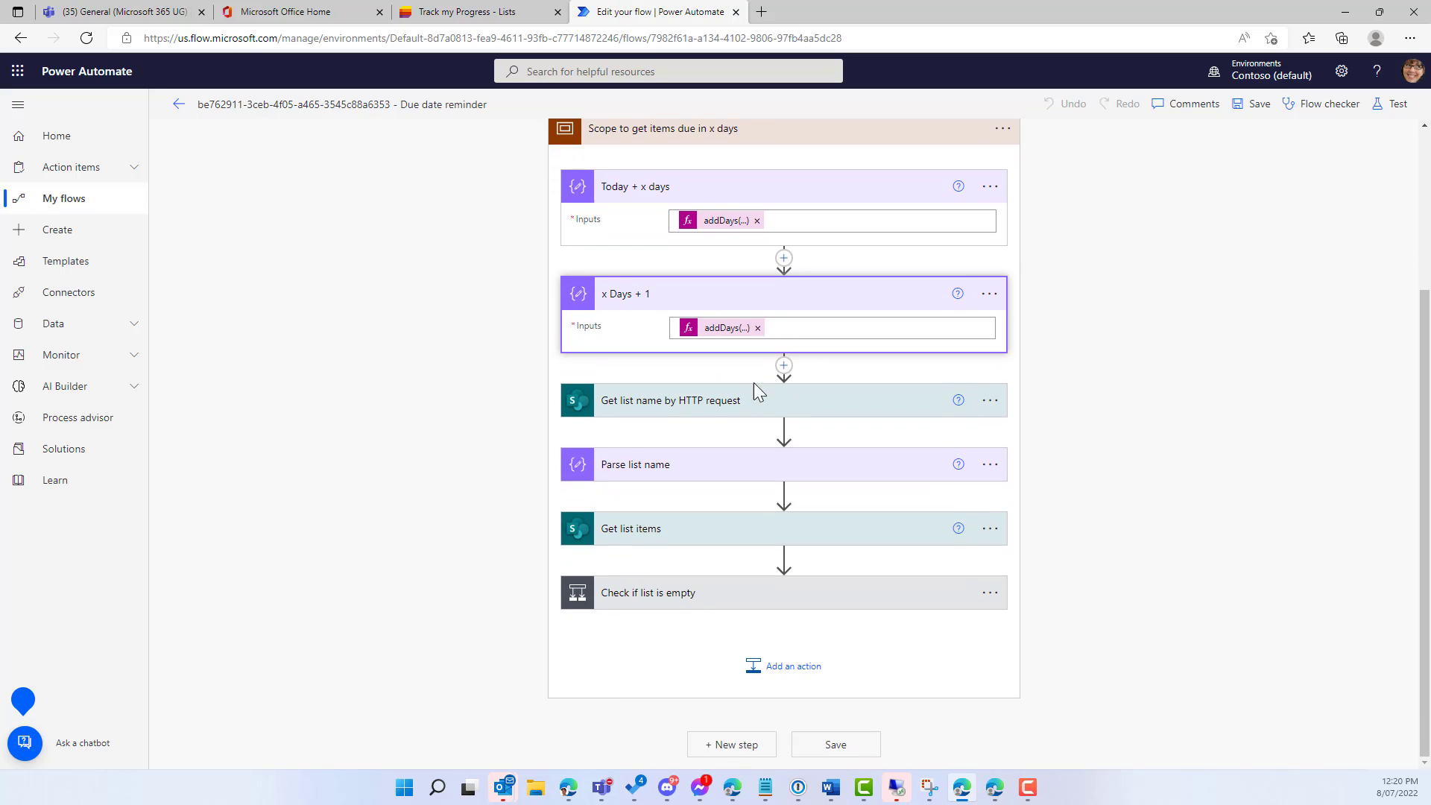
click(693, 403)
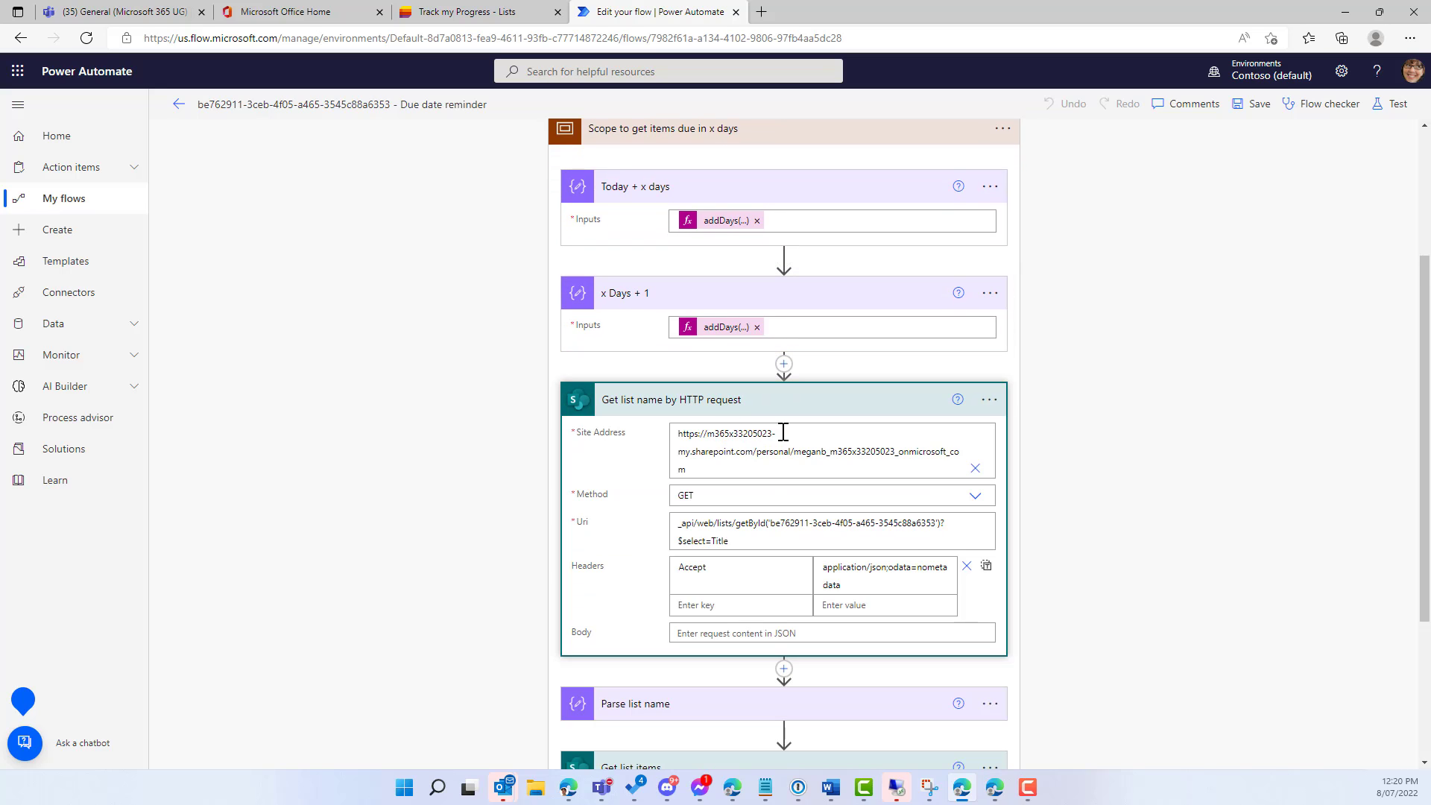
Expand Parse list name and Get list items, and examine their inputs including the advanced options of Get list items.
scroll(783, 432, down, 2)
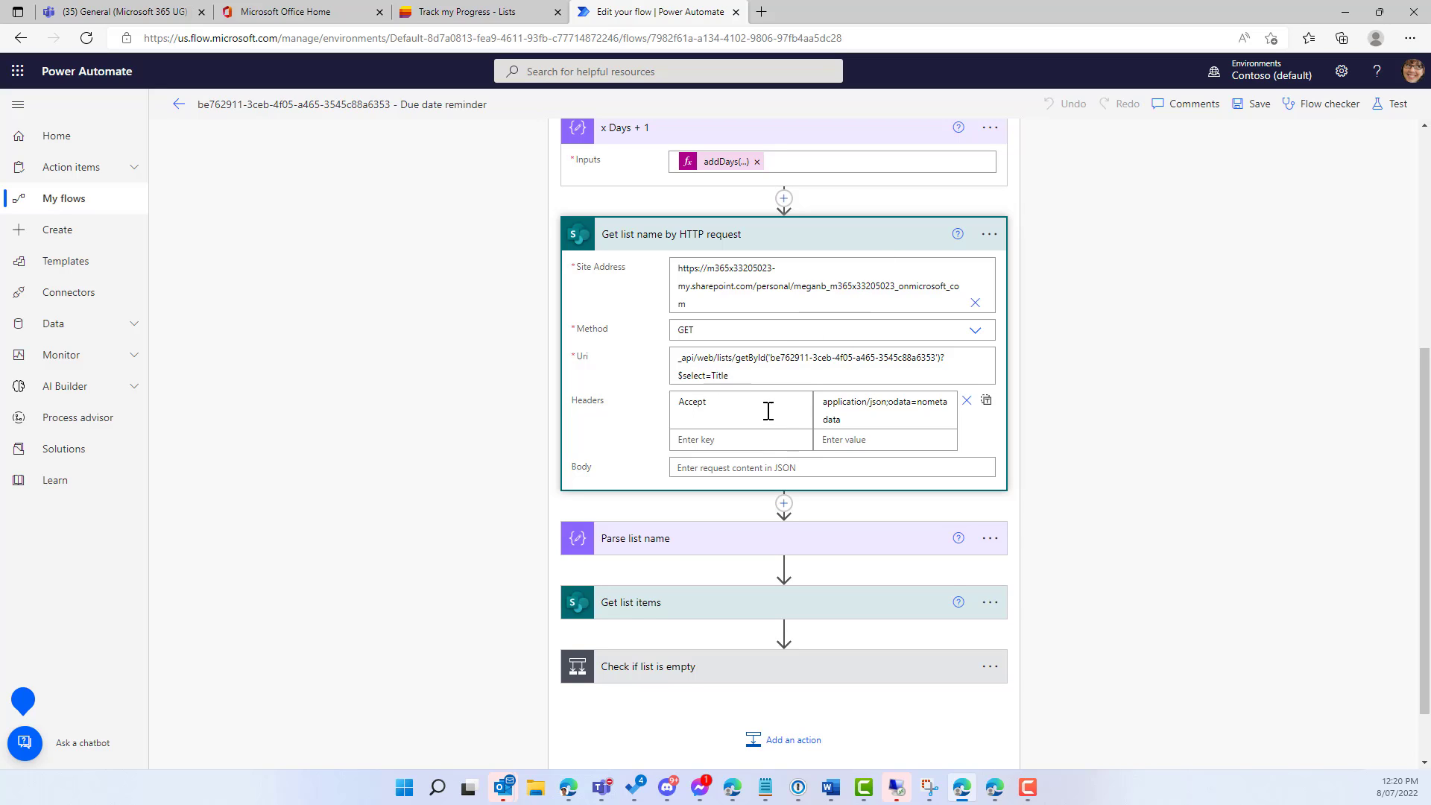
scroll(756, 435, down, 1)
click(700, 470)
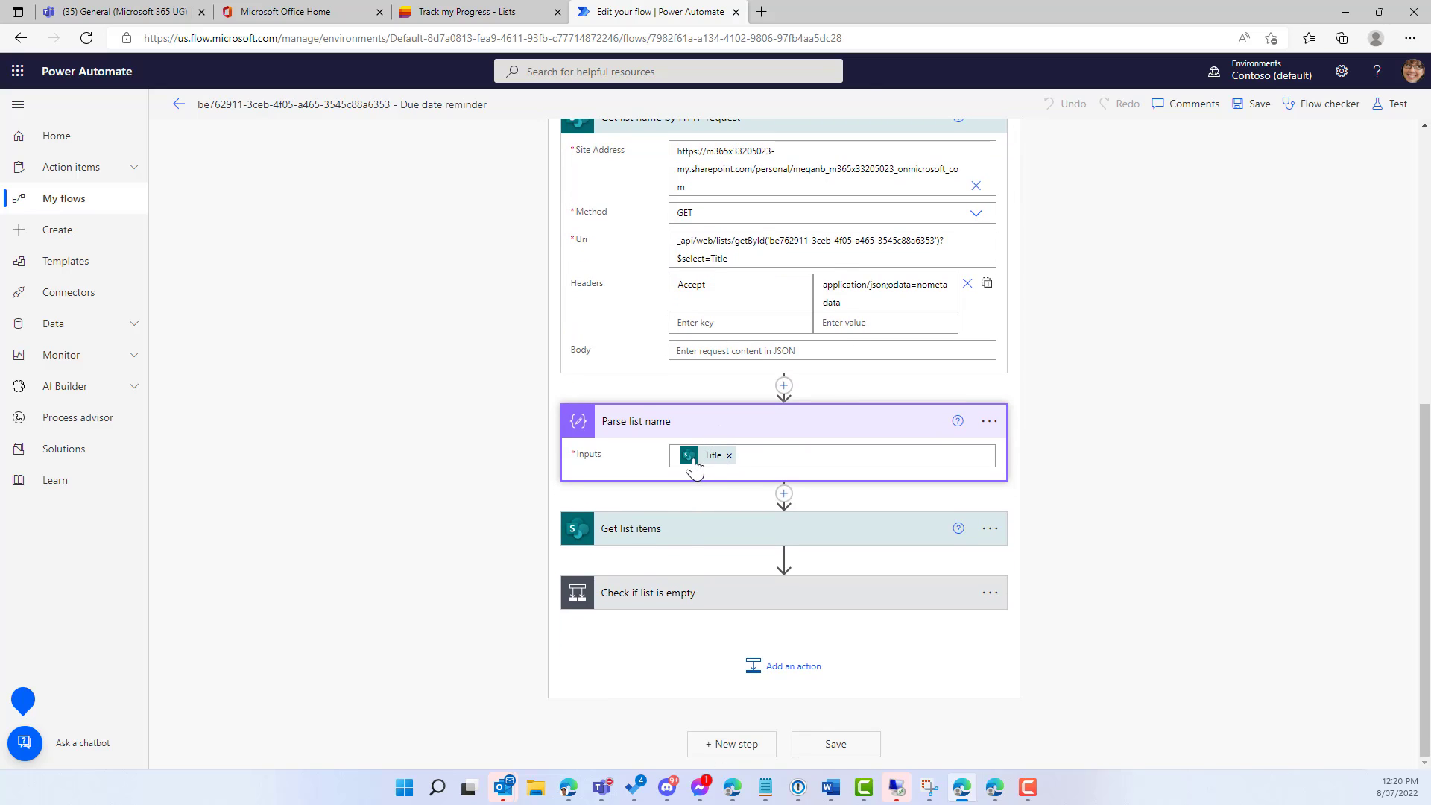
click(677, 530)
scroll(682, 525, down, 3)
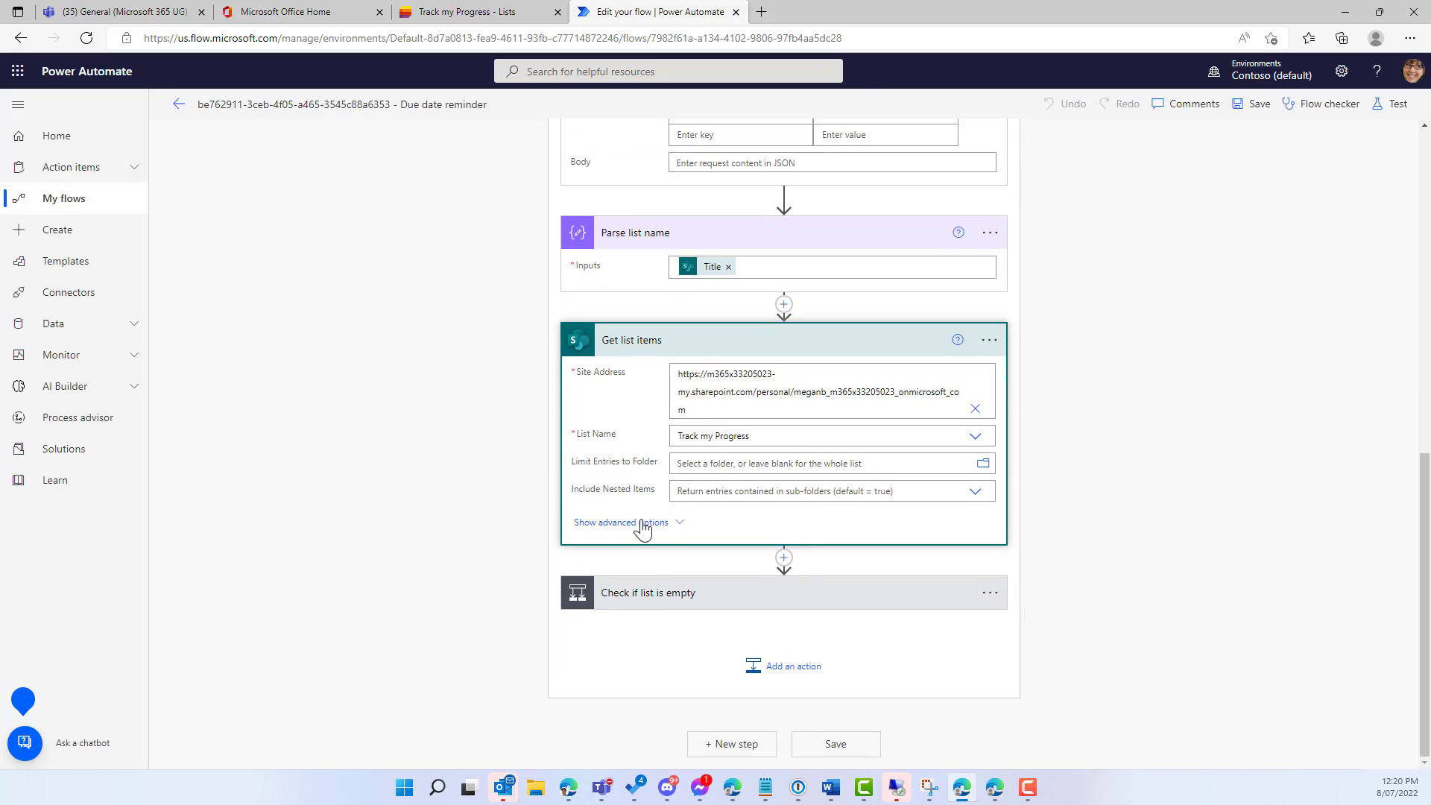
click(626, 524)
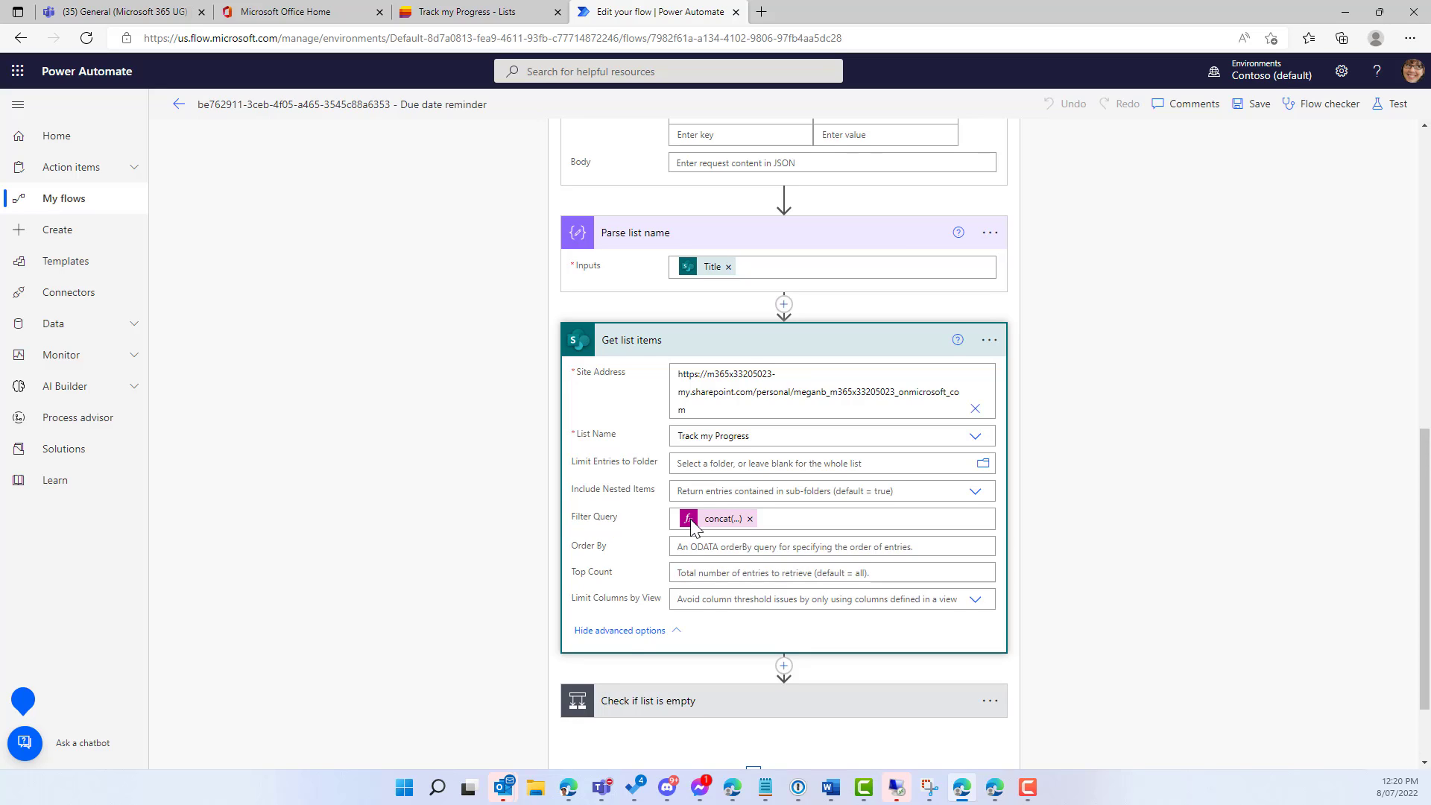
Expand Check if list is empty, its Apply to each loop and the reminder email action, and examine the condition and email content.
scroll(656, 528, down, 2)
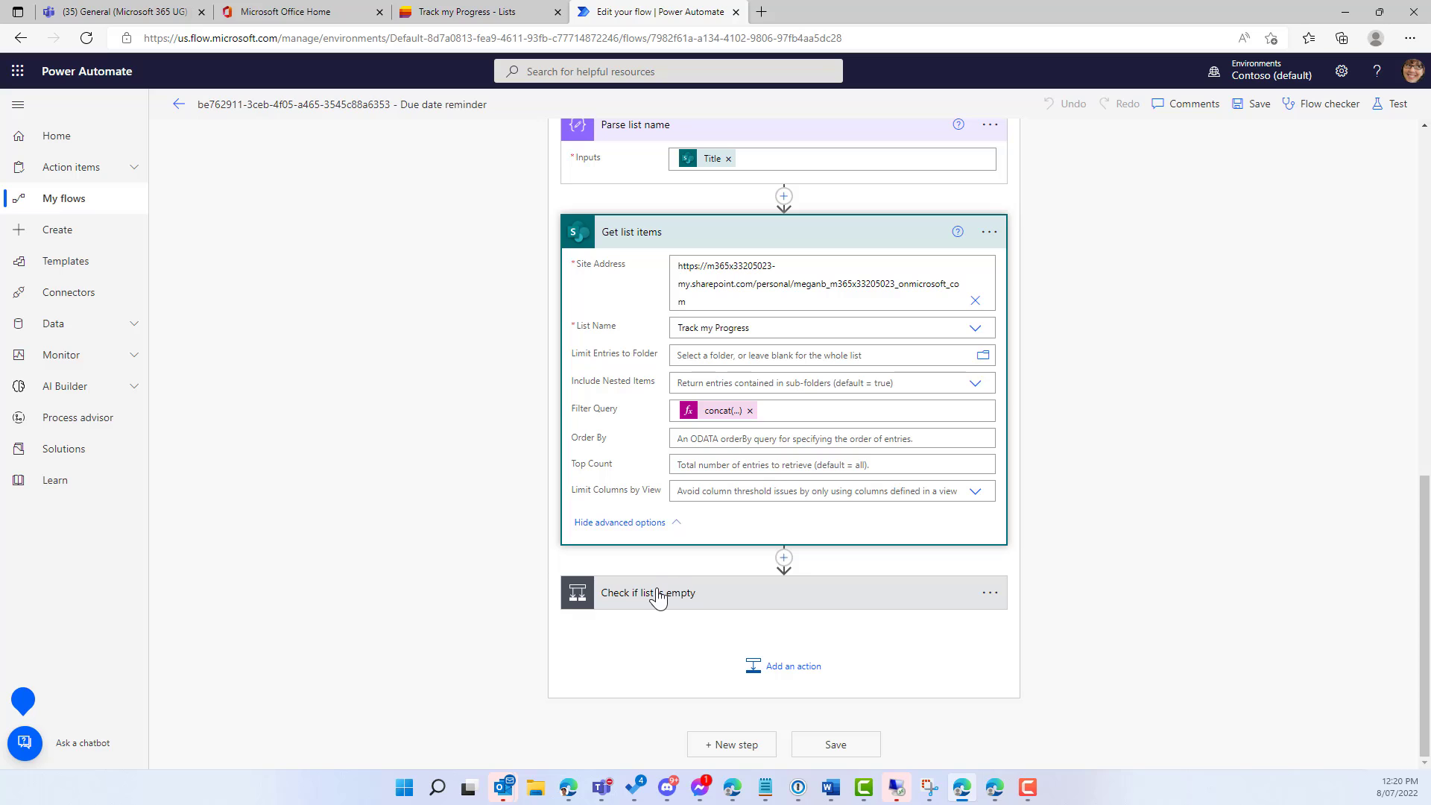
click(774, 601)
scroll(782, 604, down, 4)
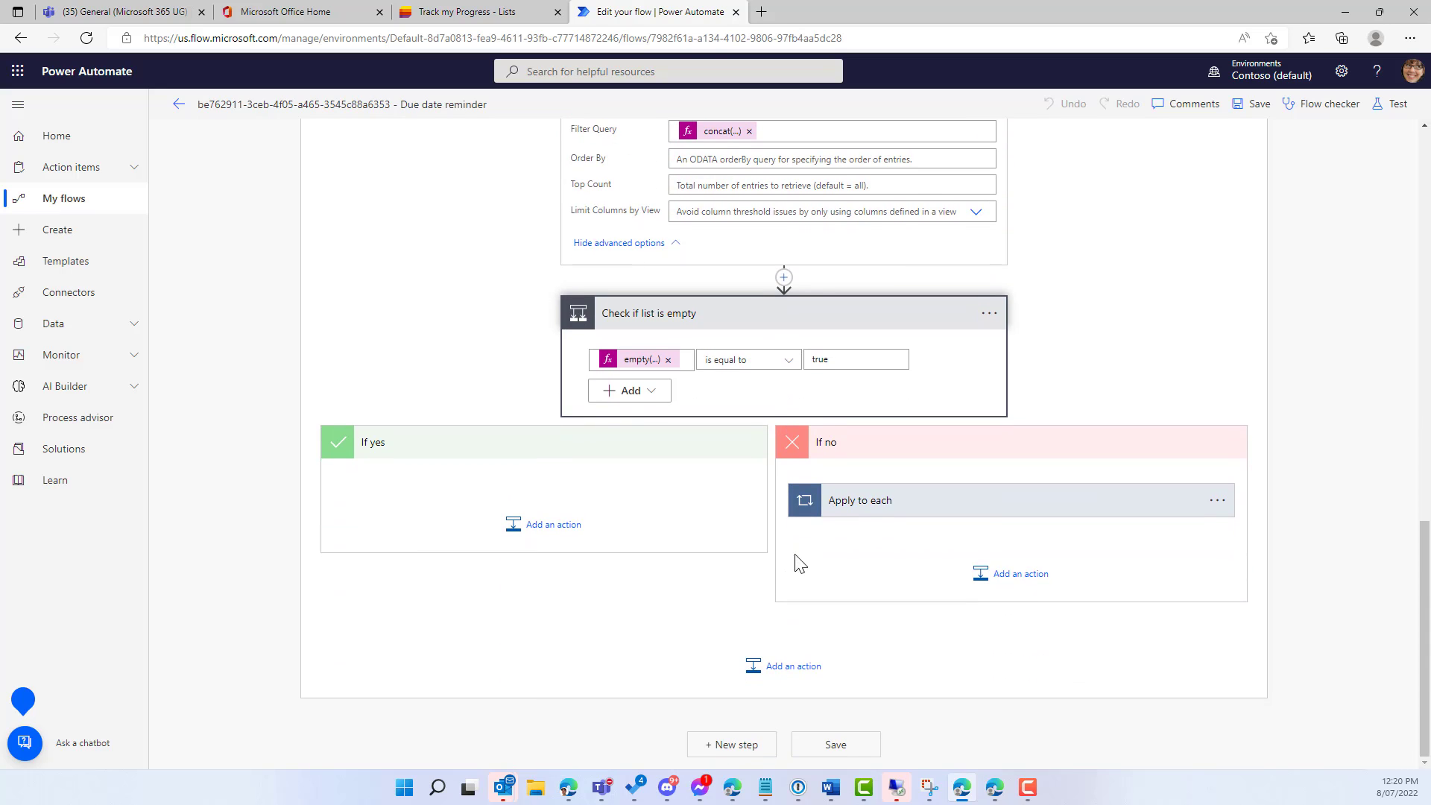
click(920, 510)
click(920, 513)
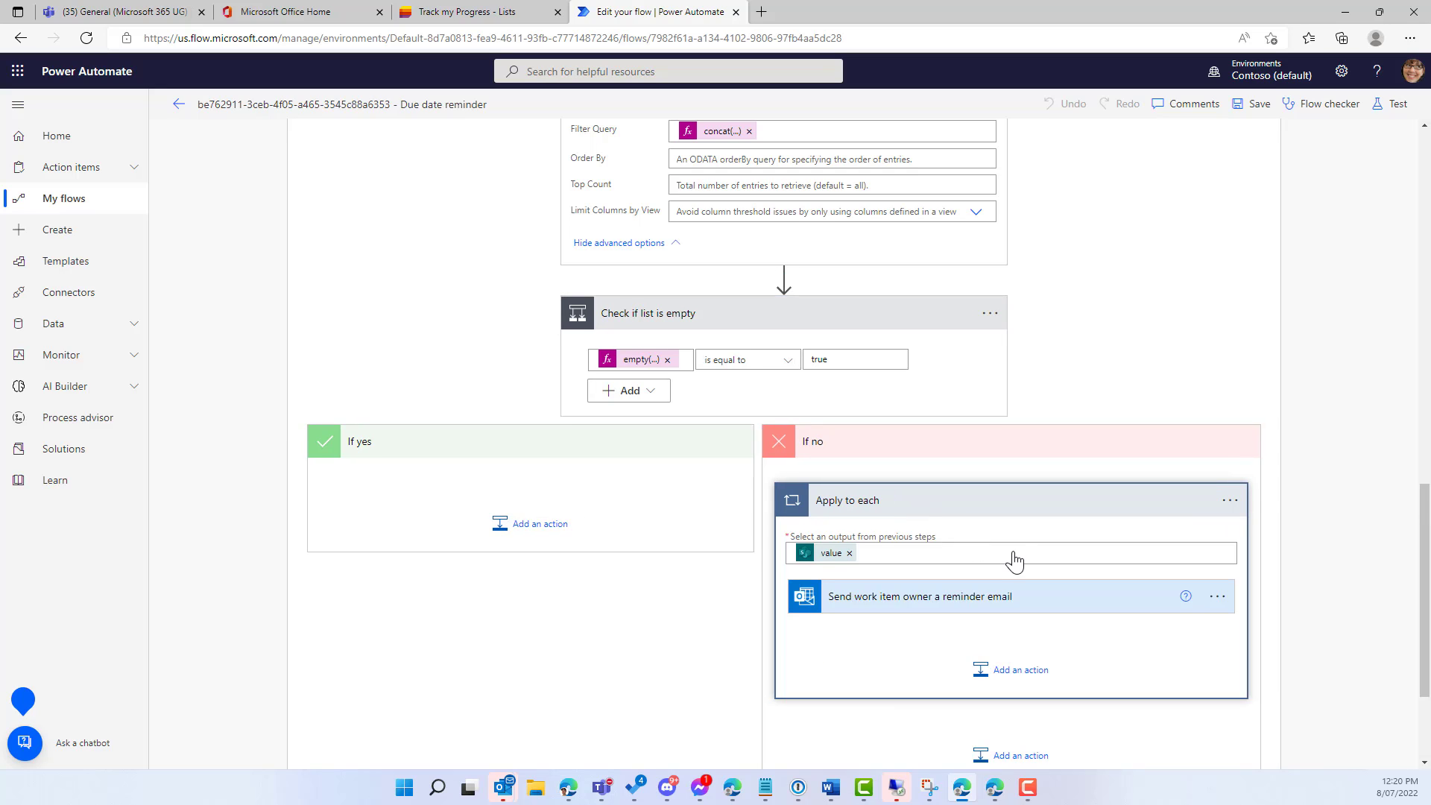
scroll(999, 566, down, 3)
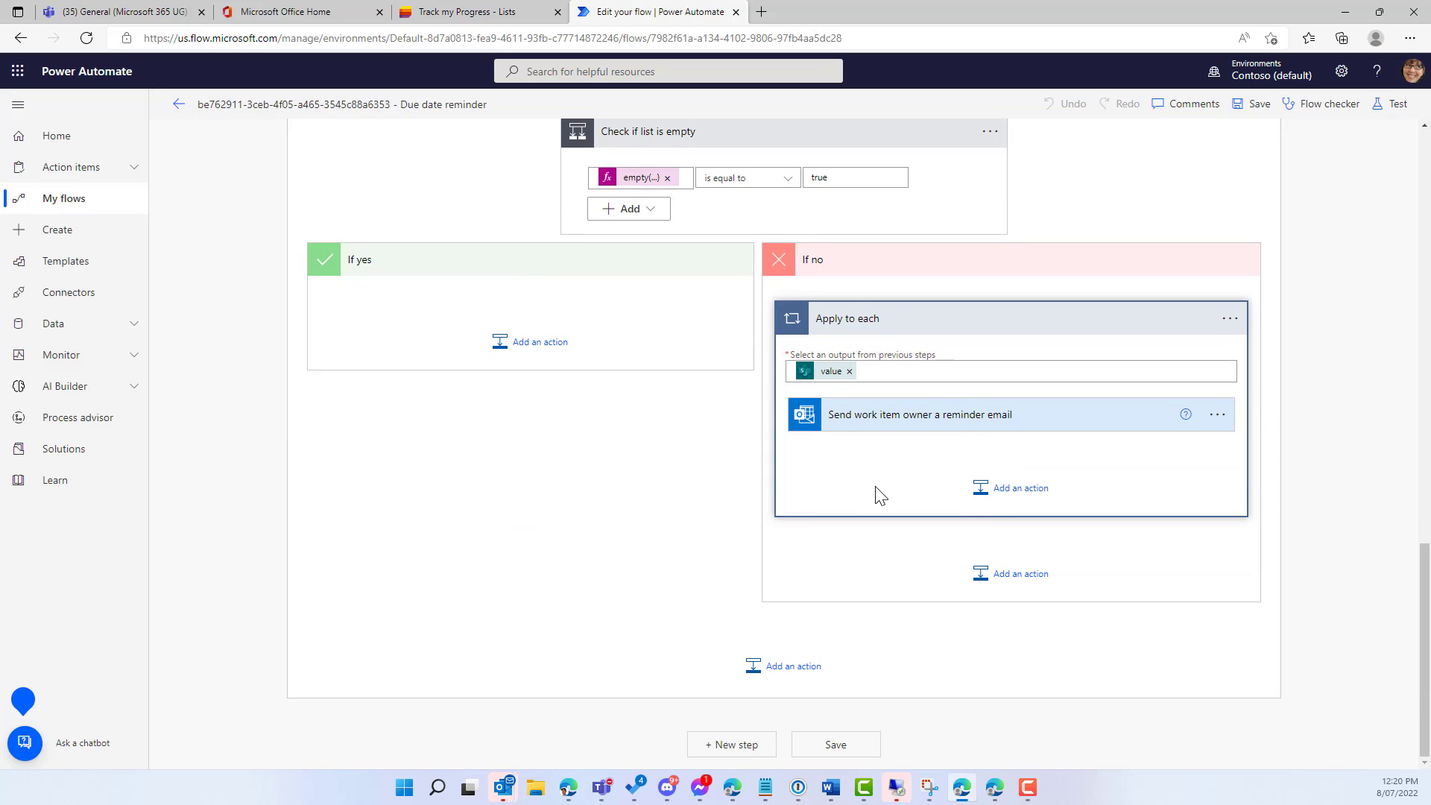
click(898, 422)
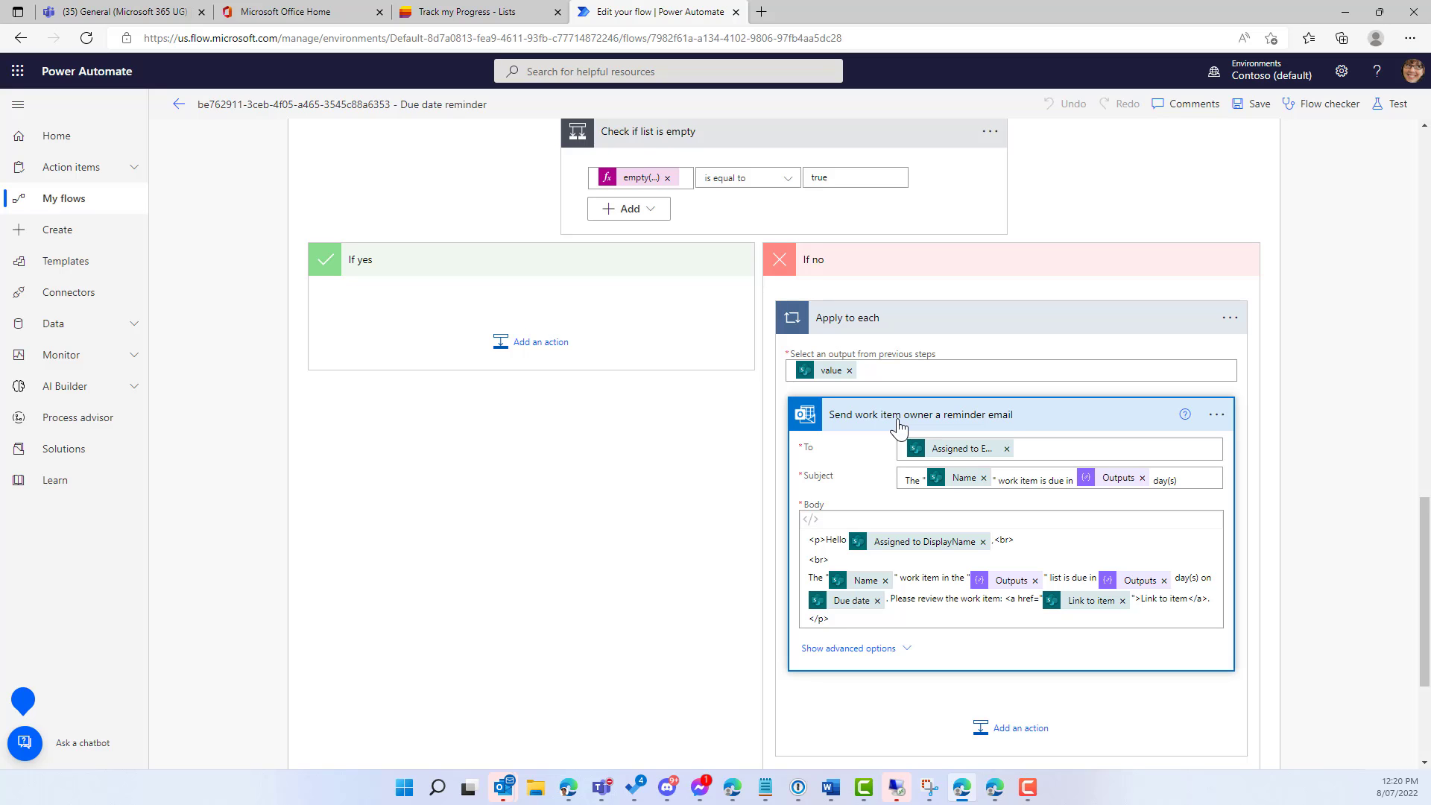
Review the expanded flow from the reminder email action back up to the Recurrence trigger.
scroll(960, 434, up, 10)
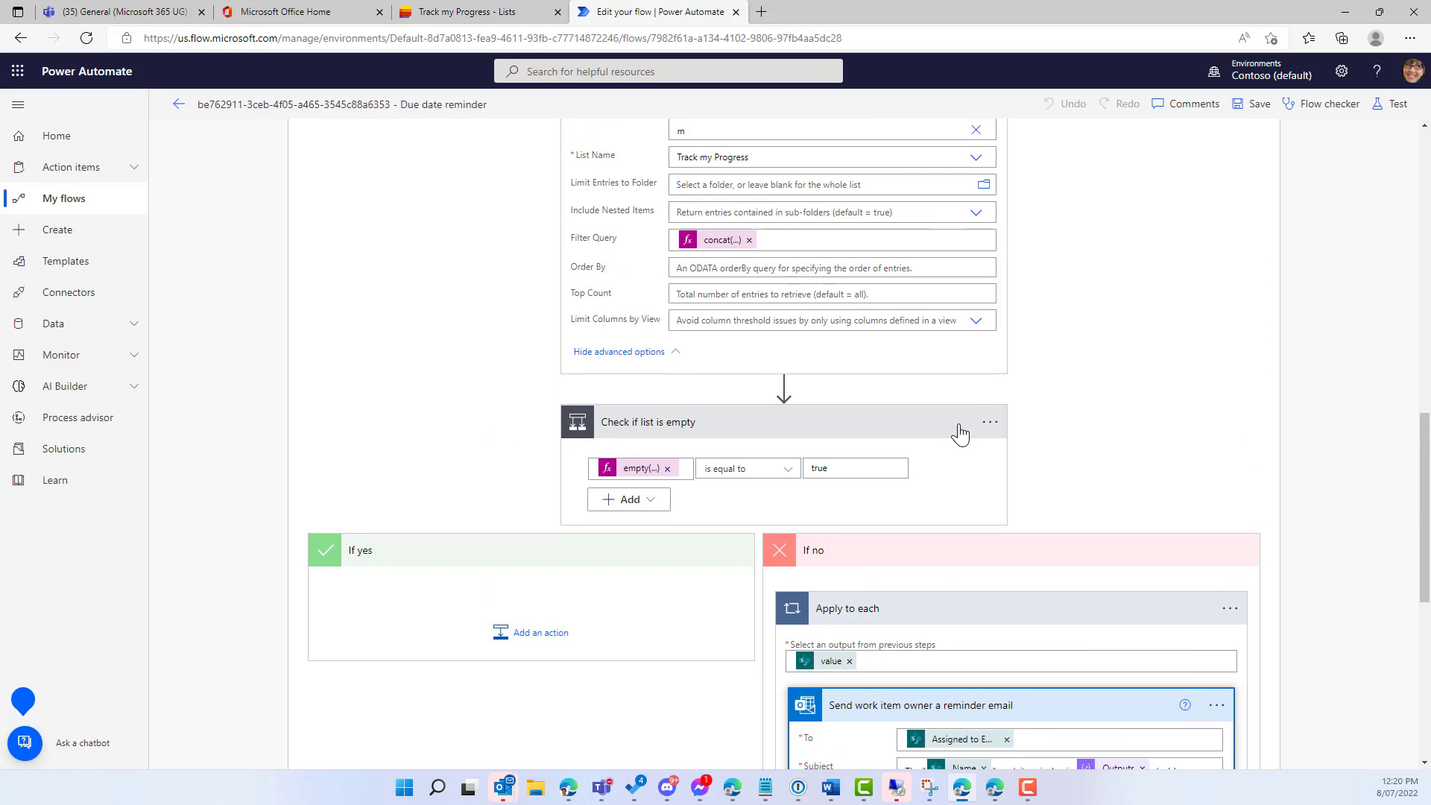
scroll(960, 416, up, 1)
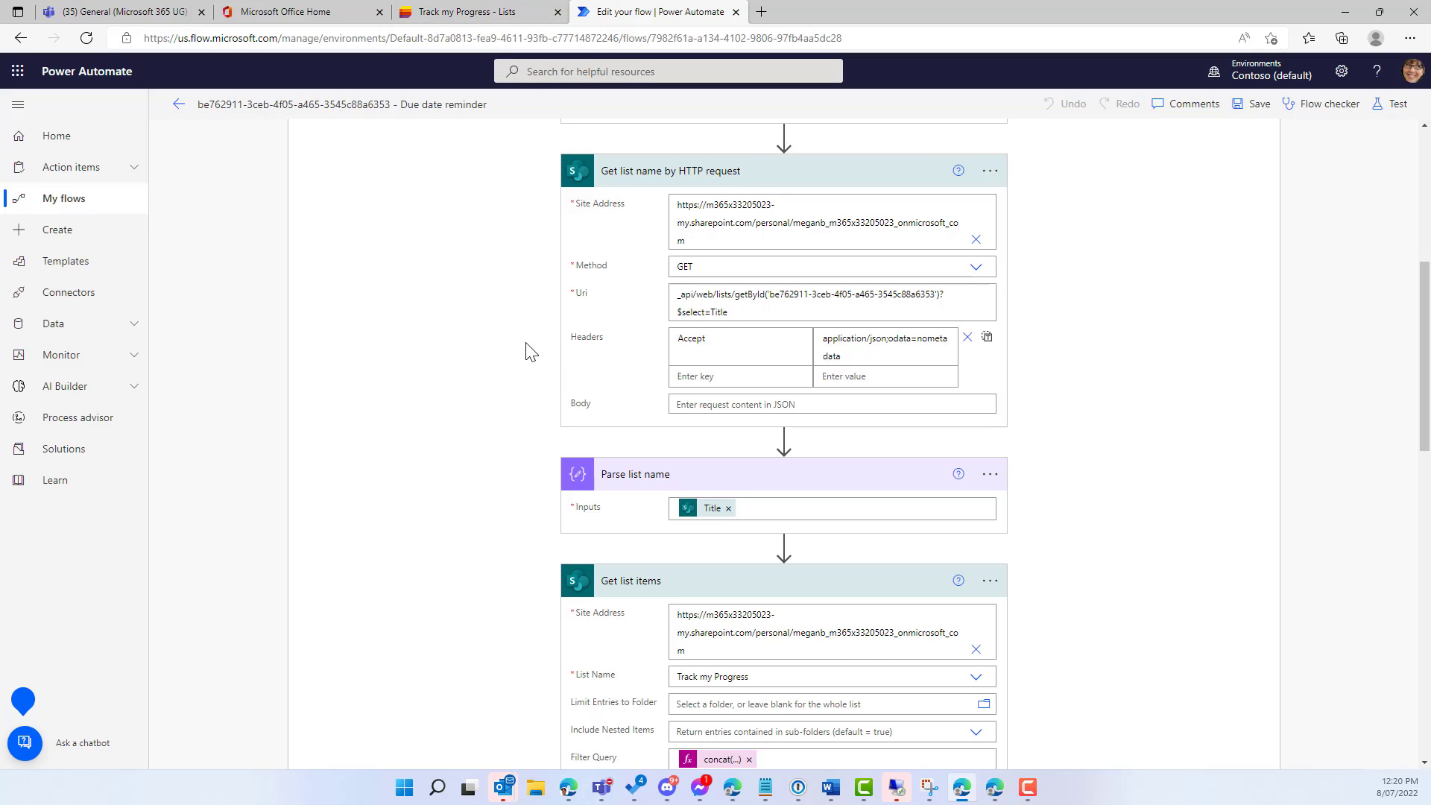
scroll(527, 347, up, 3)
scroll(527, 346, up, 1)
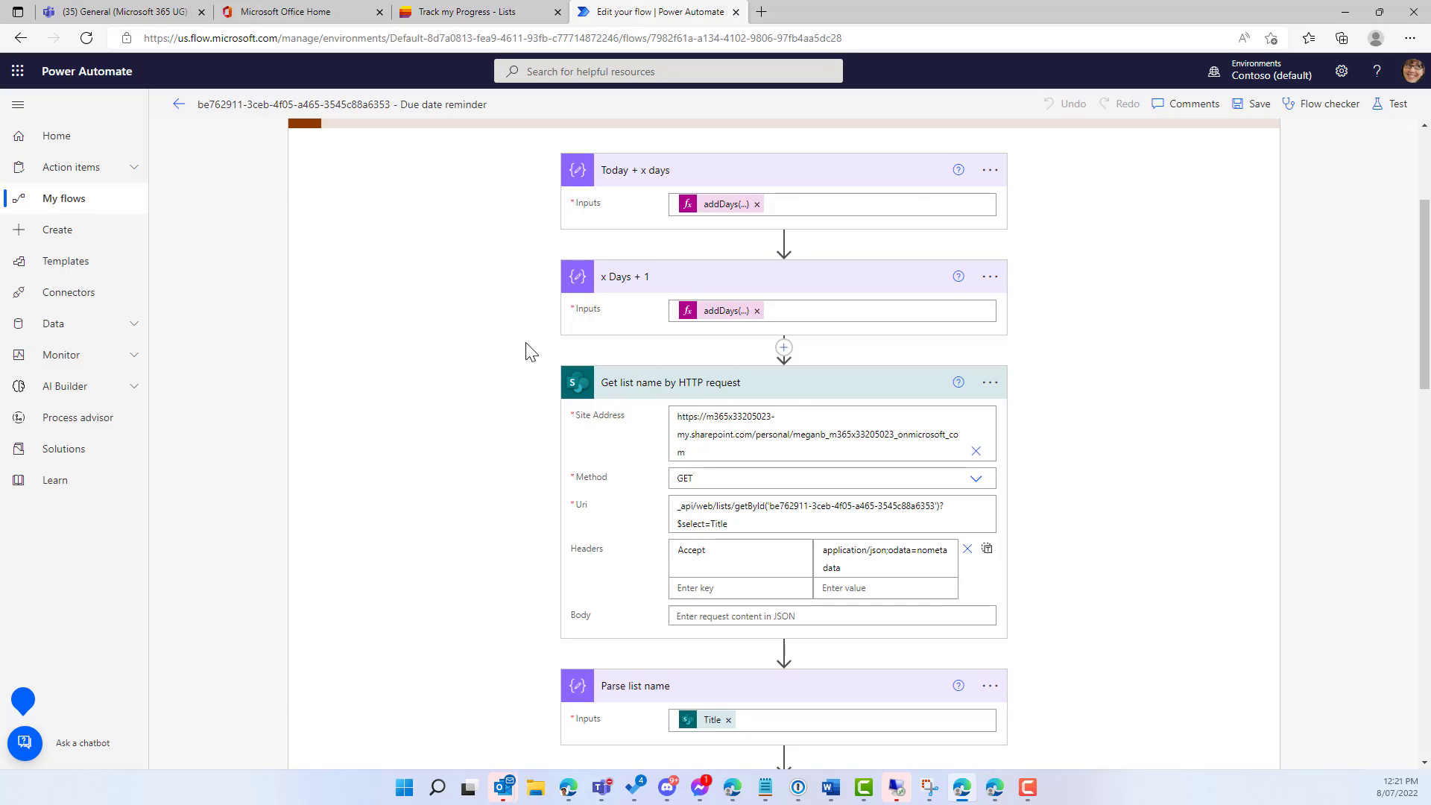
scroll(891, 354, up, 3)
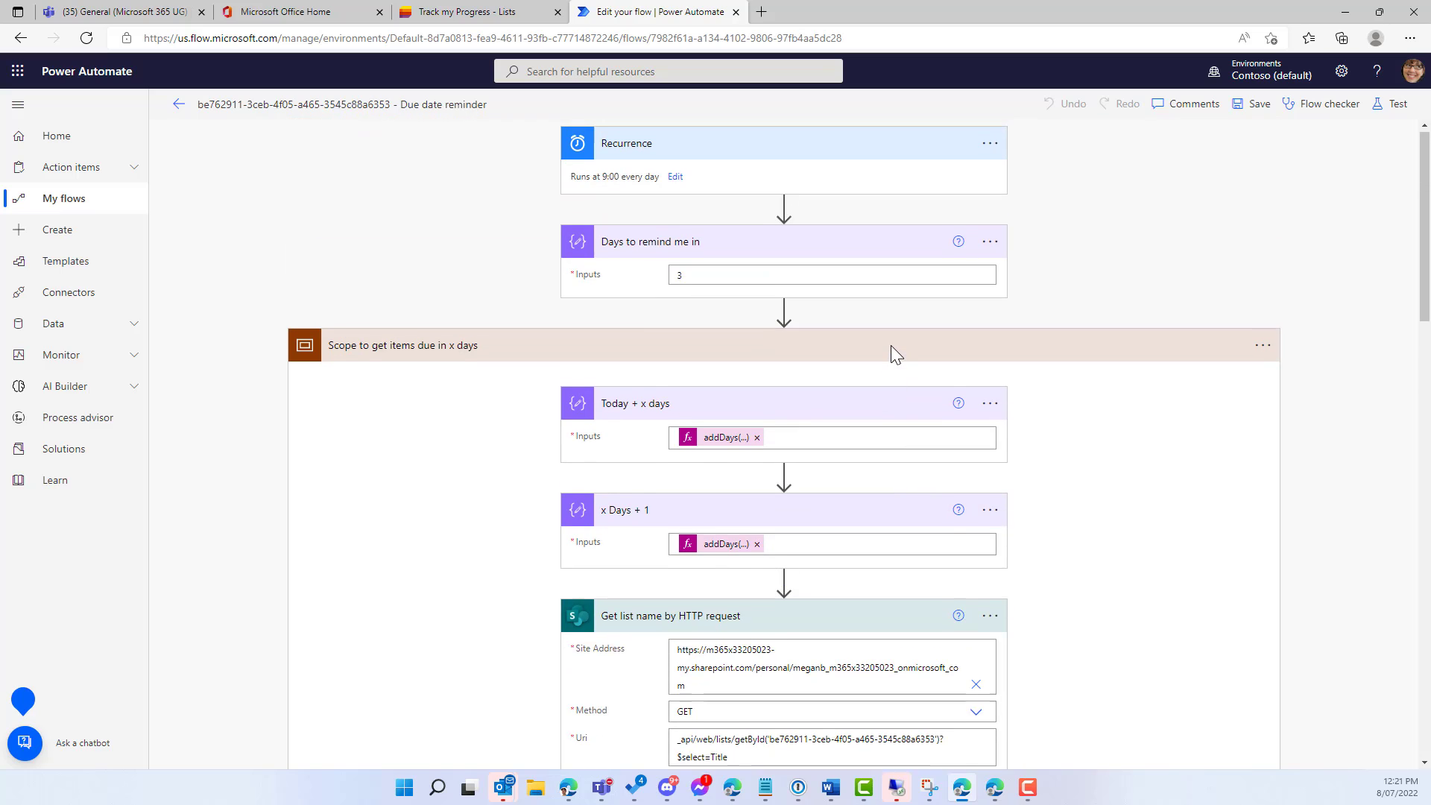